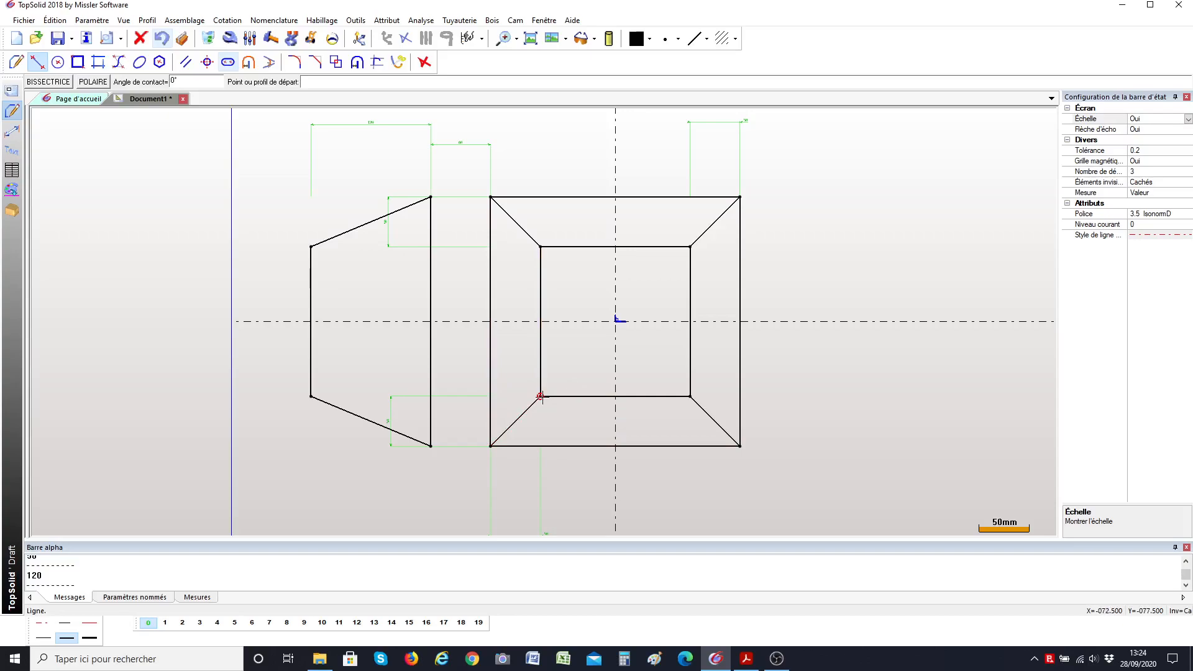
Step: Consult the PDF plan and offset the lower-left corner edge 120 mm toward the upper left in TopSolid, placing the offset's dimension
left_click(746, 659)
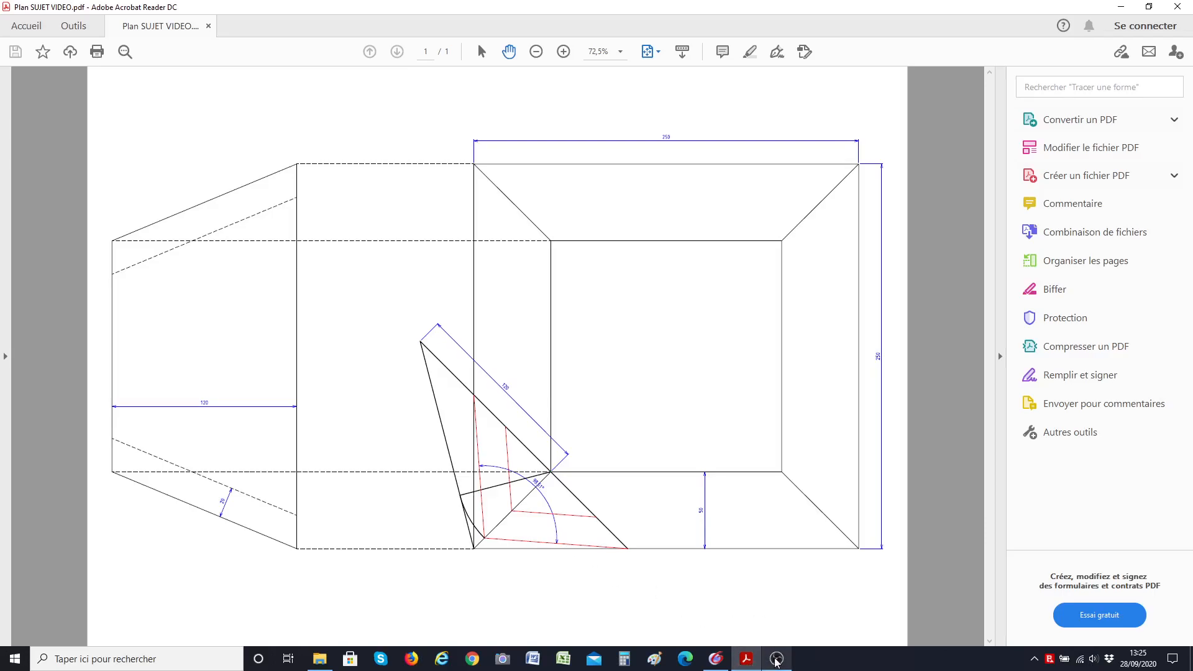
left_click(717, 659)
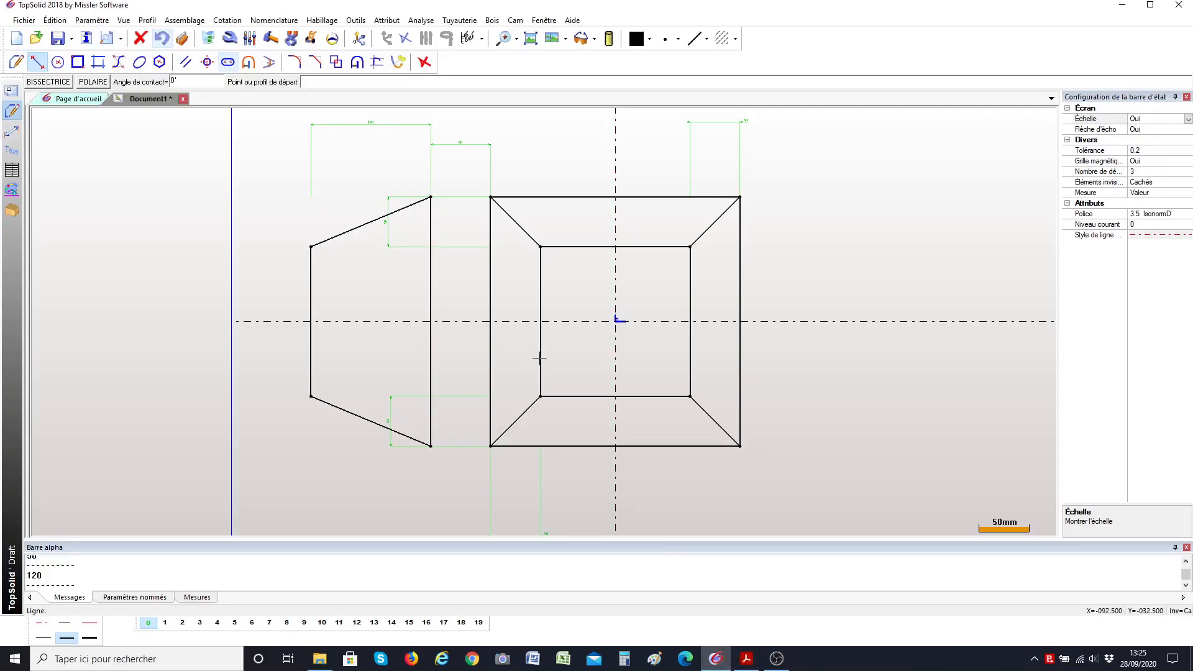
scroll(533, 454, "up", 1)
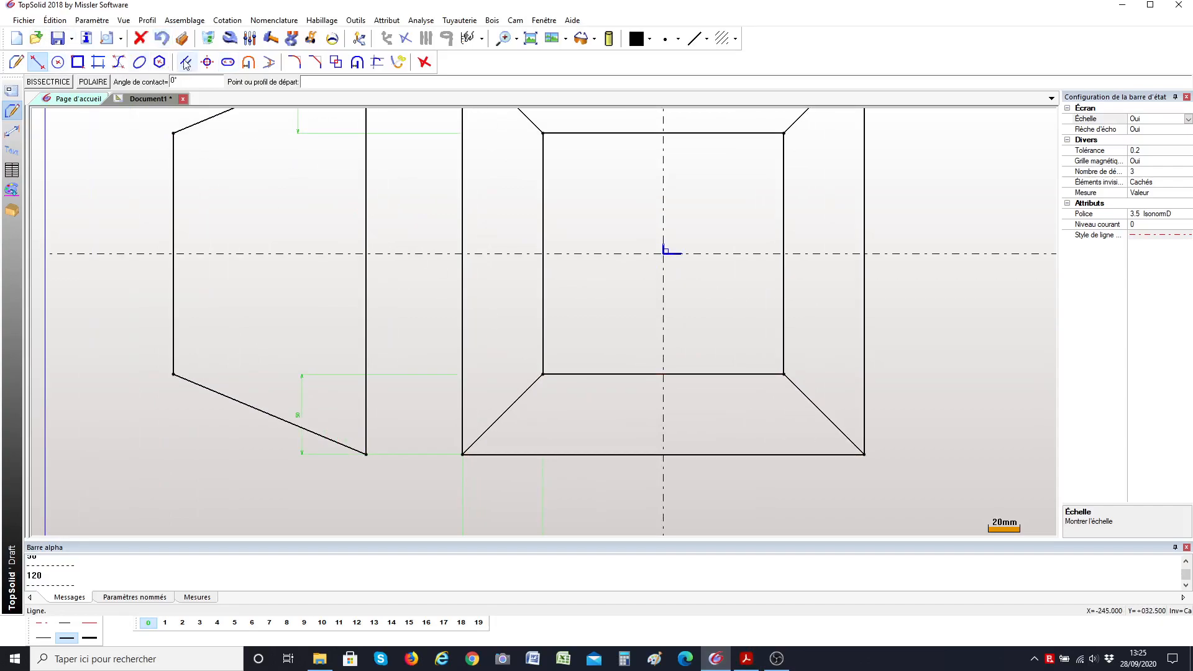
left_click(185, 63)
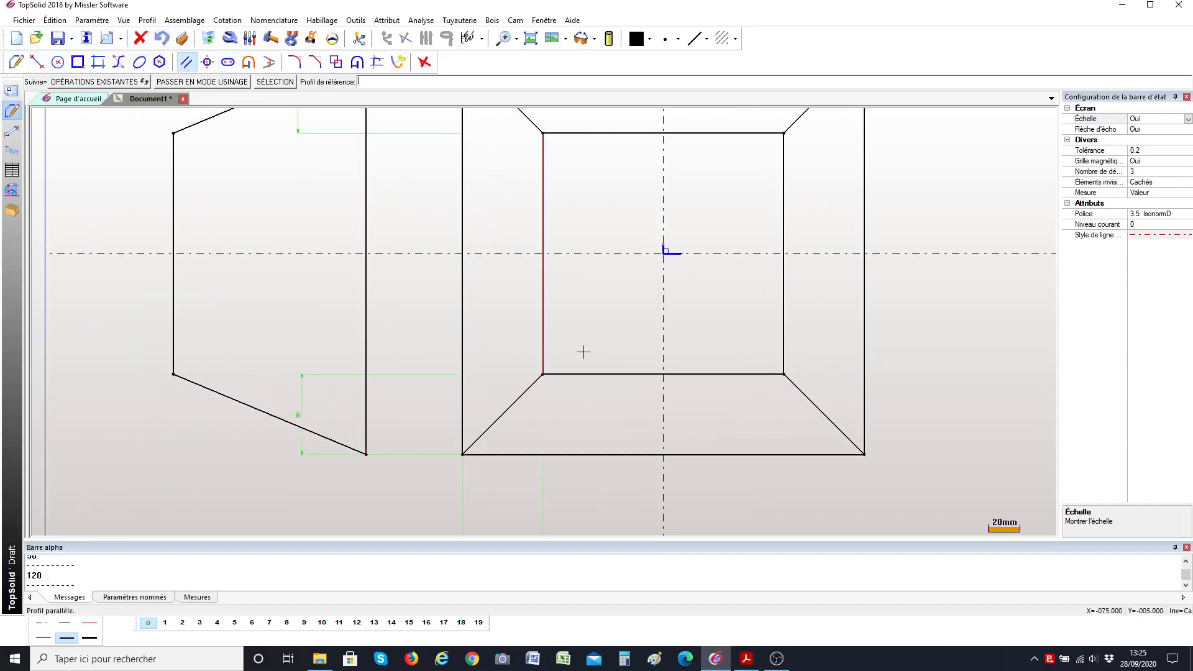
left_click(517, 398)
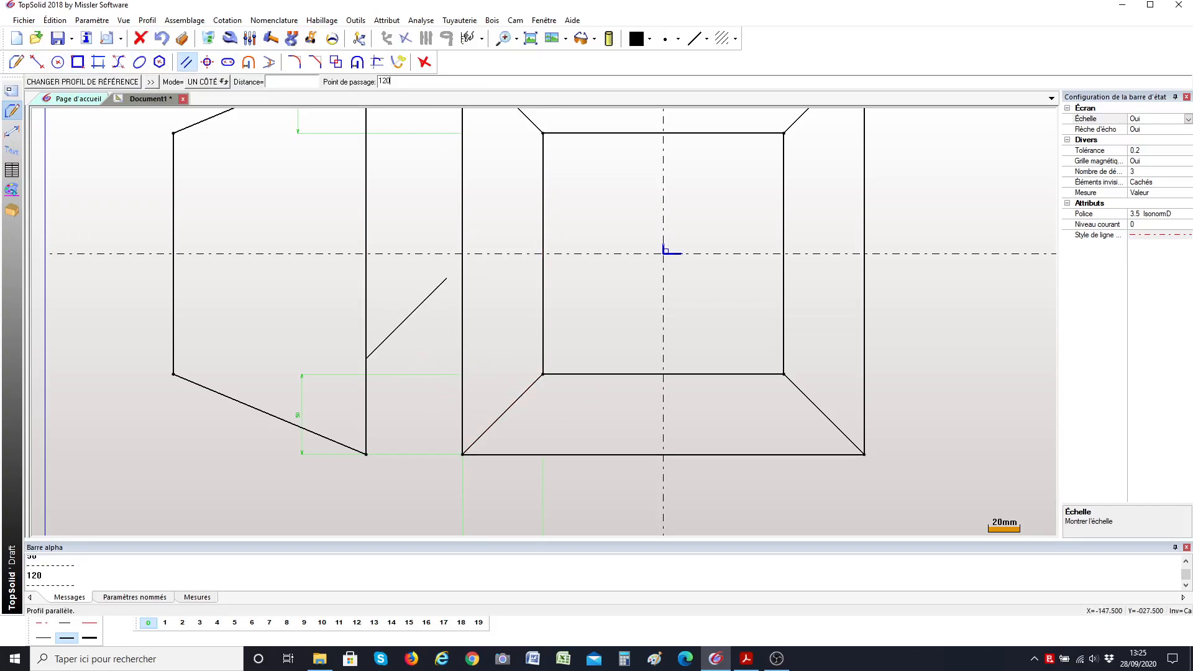
key("Return")
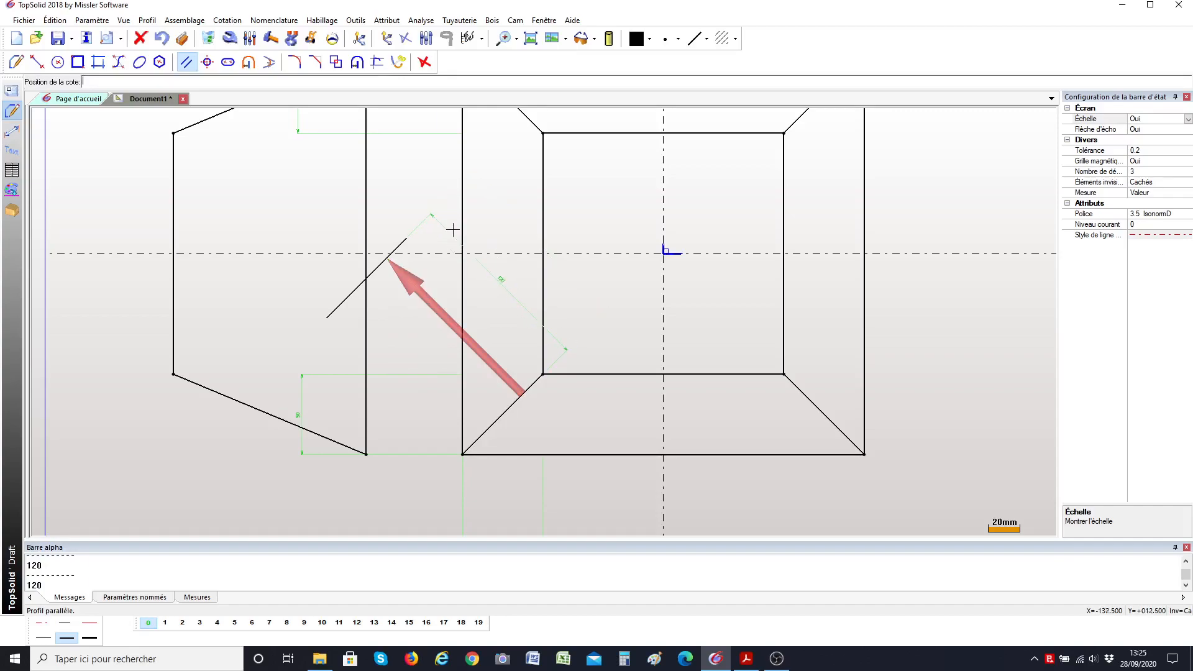
left_click(488, 219)
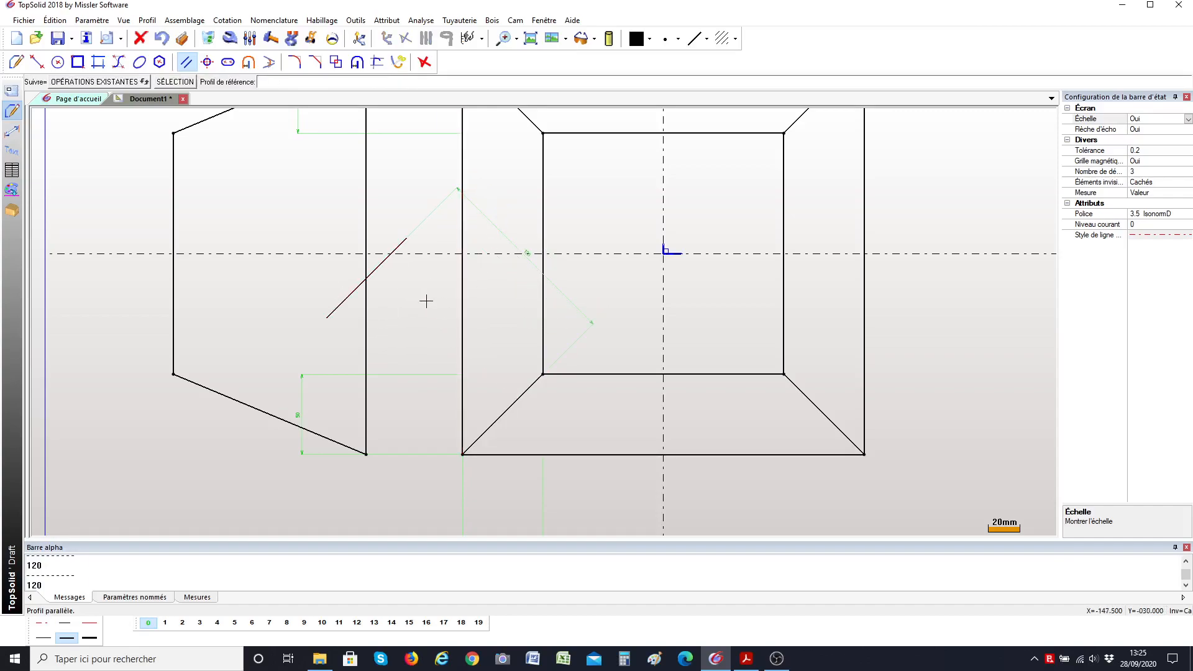
Step: Draw lines from the inner square's lower-left corner to the parallel's upper end, and from that end to the outer square's lower-left corner
left_click(37, 62)
left_click(543, 373)
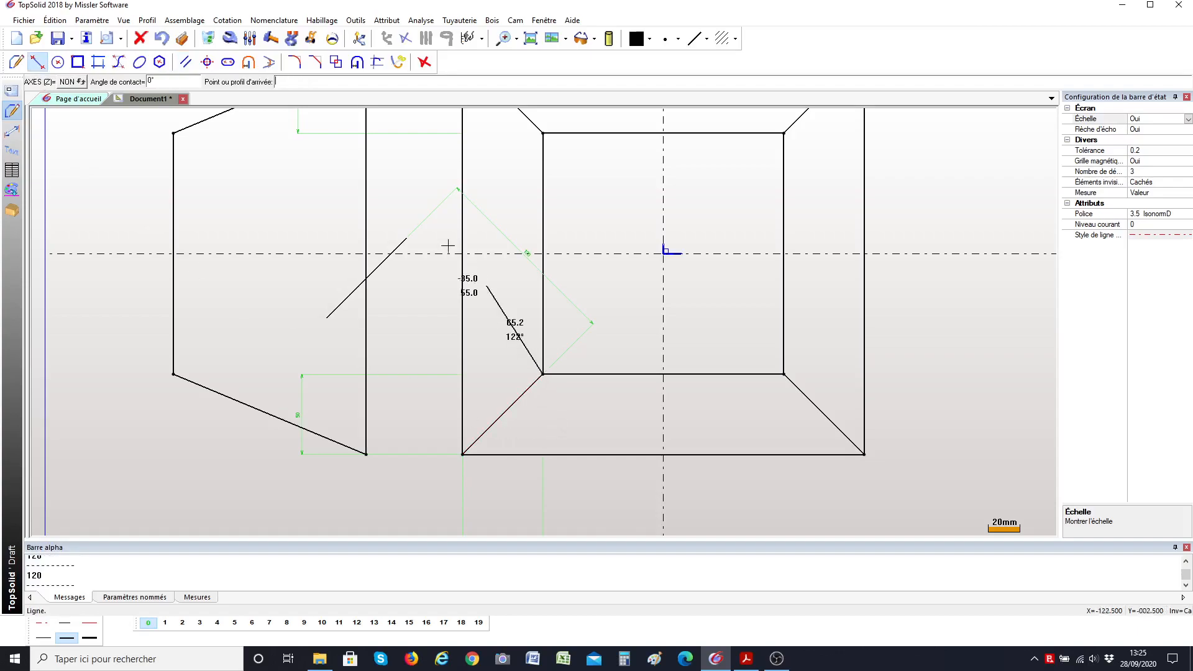
left_click(407, 238)
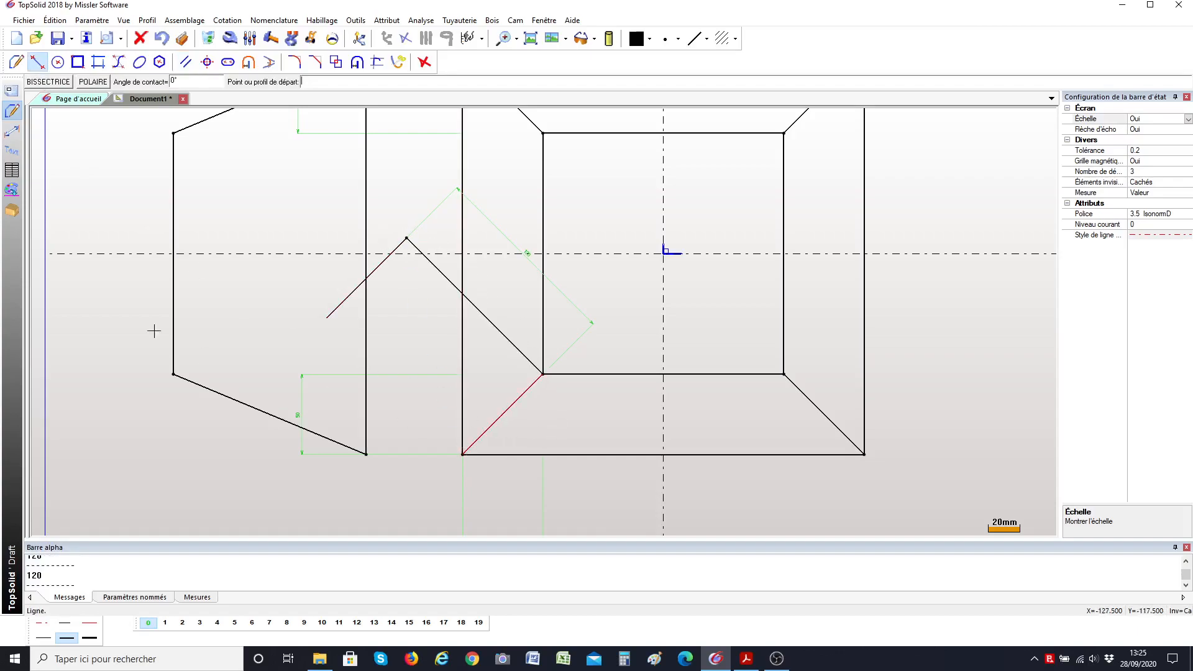
left_click(407, 238)
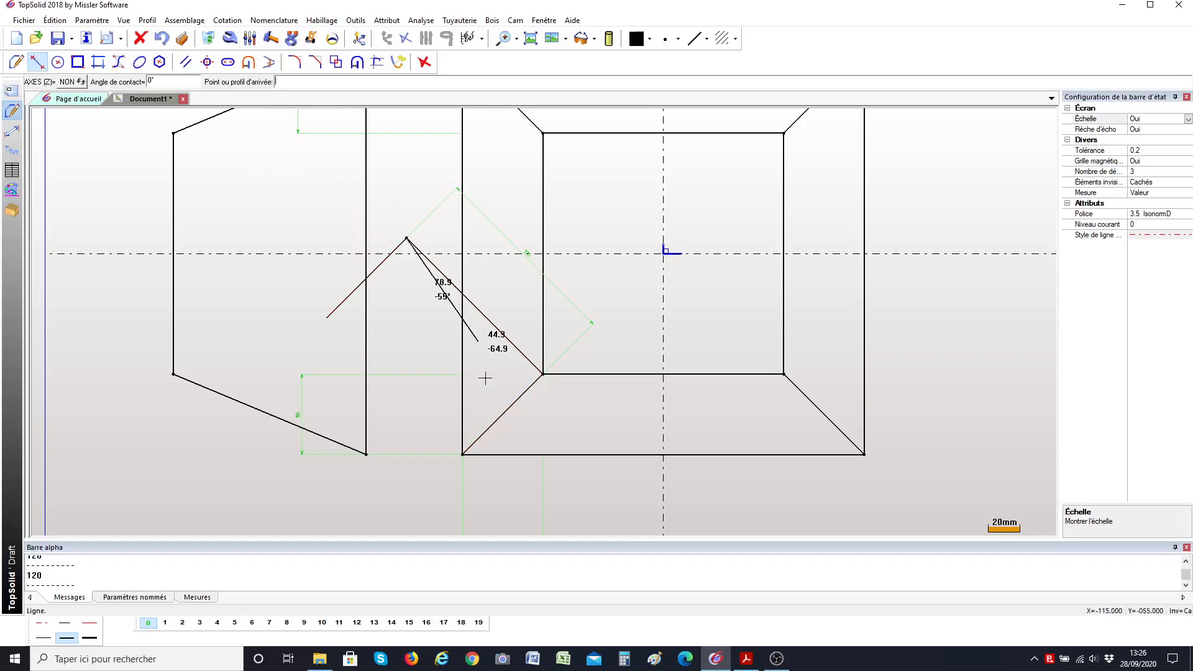
left_click(462, 454)
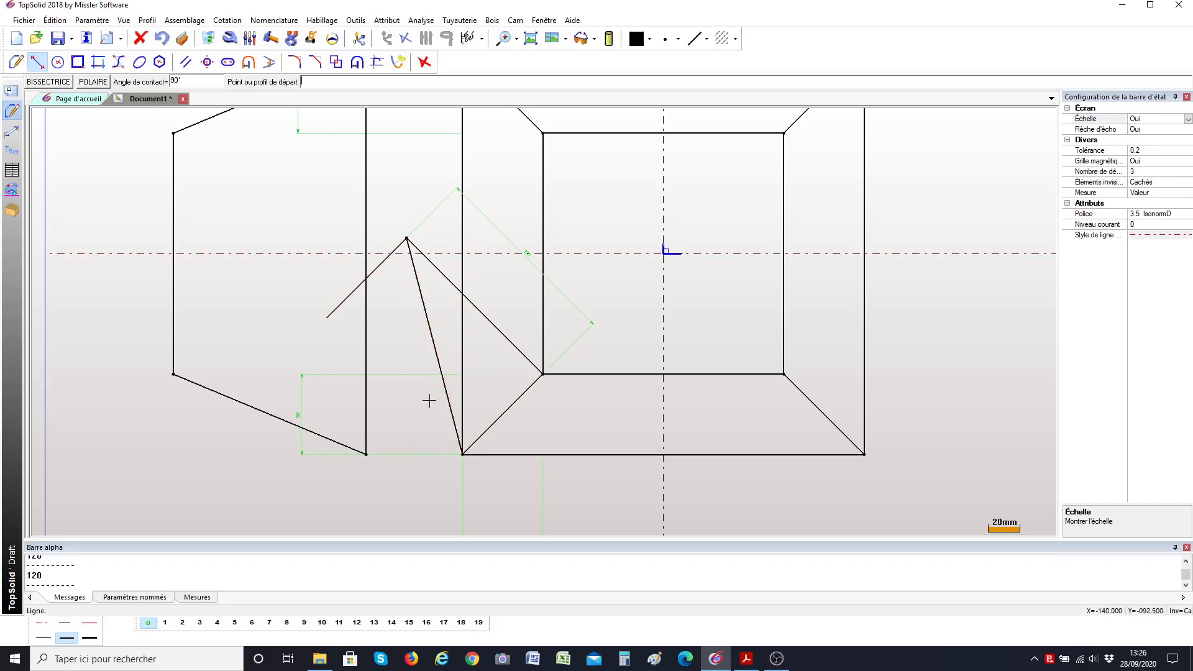
Step: Draw a line from the inner square's lower-left corner perpendicular to the long sloping side of the new triangle
left_click(37, 64)
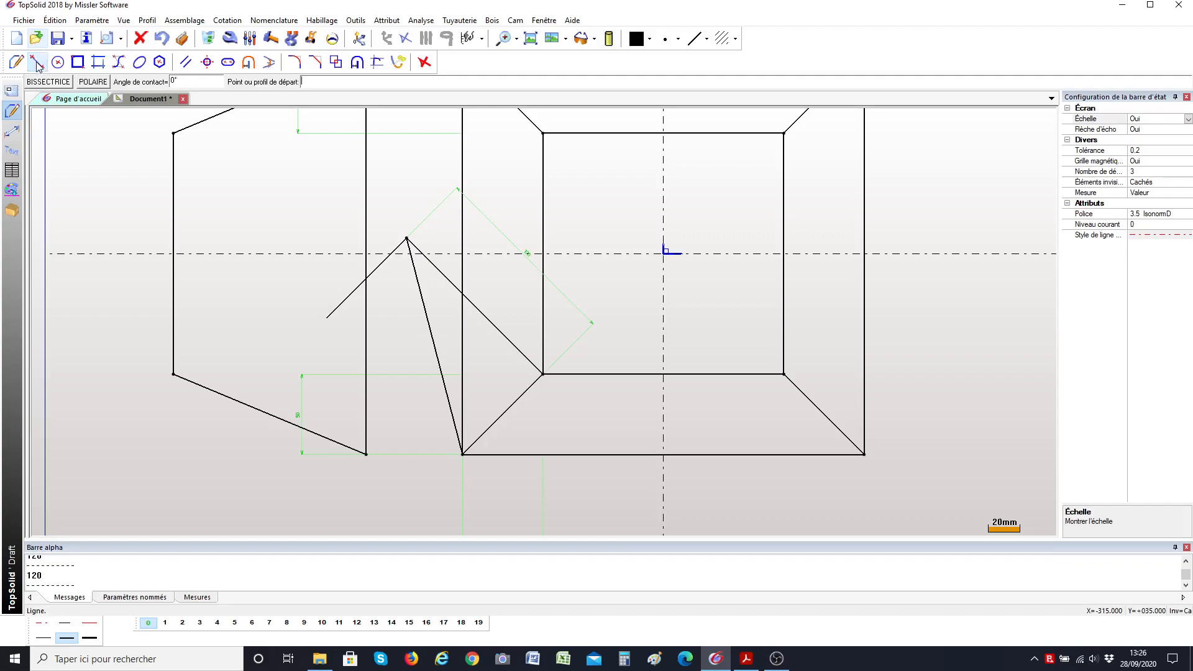
left_click(542, 374)
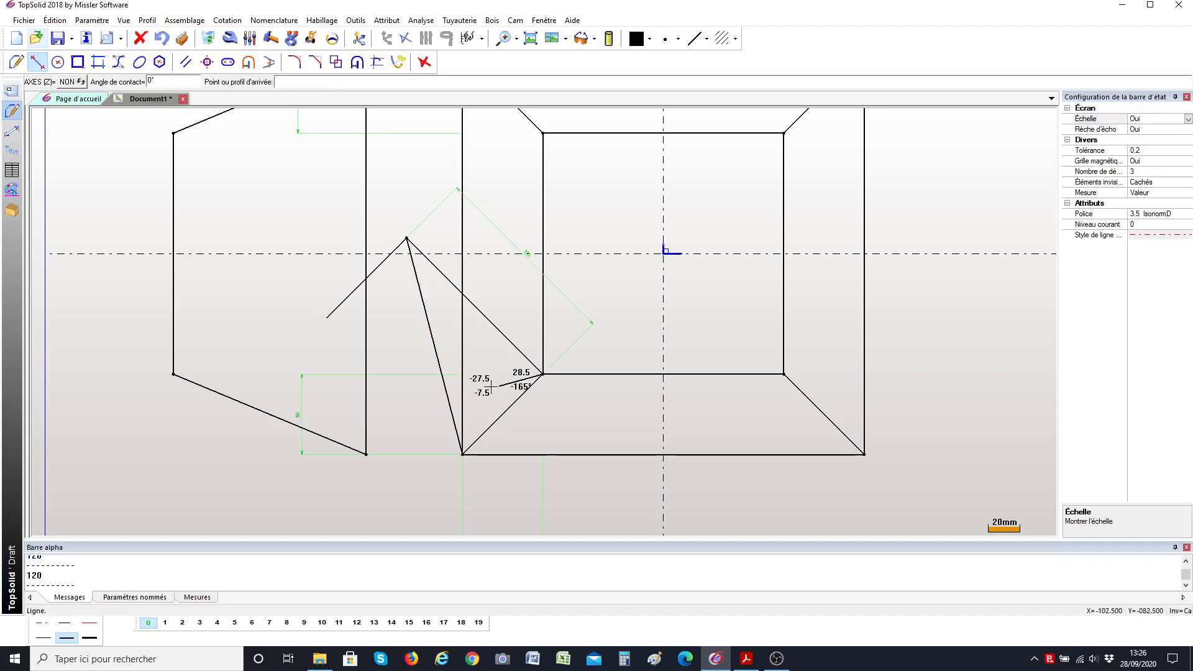
left_click(446, 396)
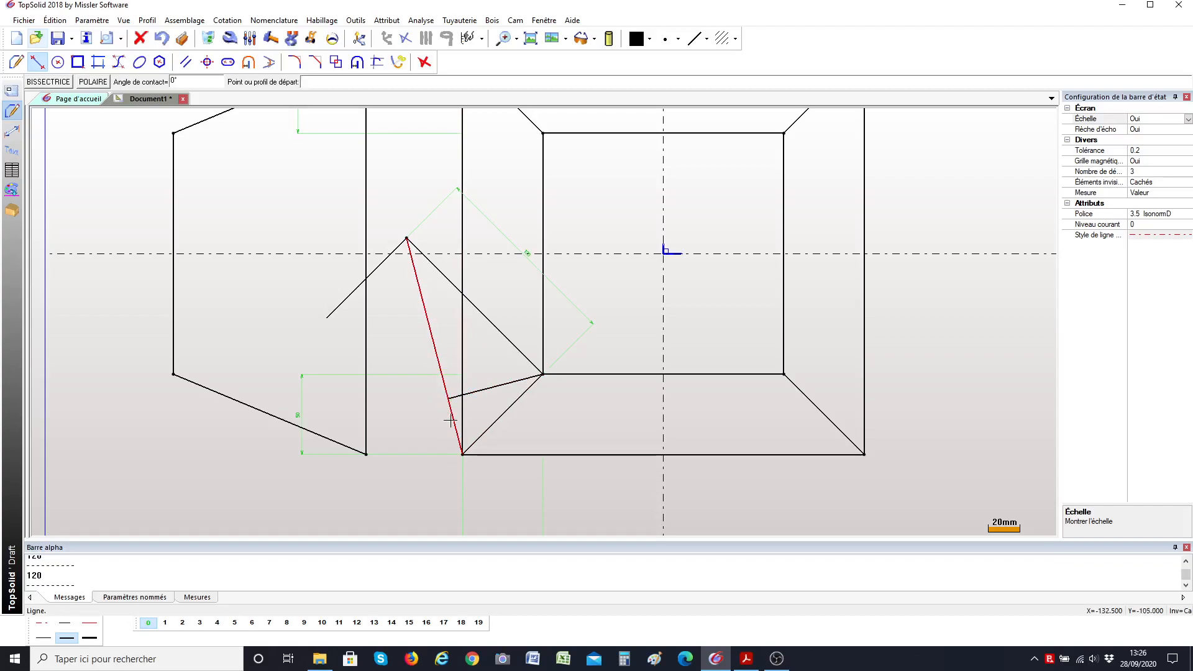
Step: Draw a full circle centred on the inner square's lower-left corner, passing through the foot of the perpendicular
left_click(58, 62)
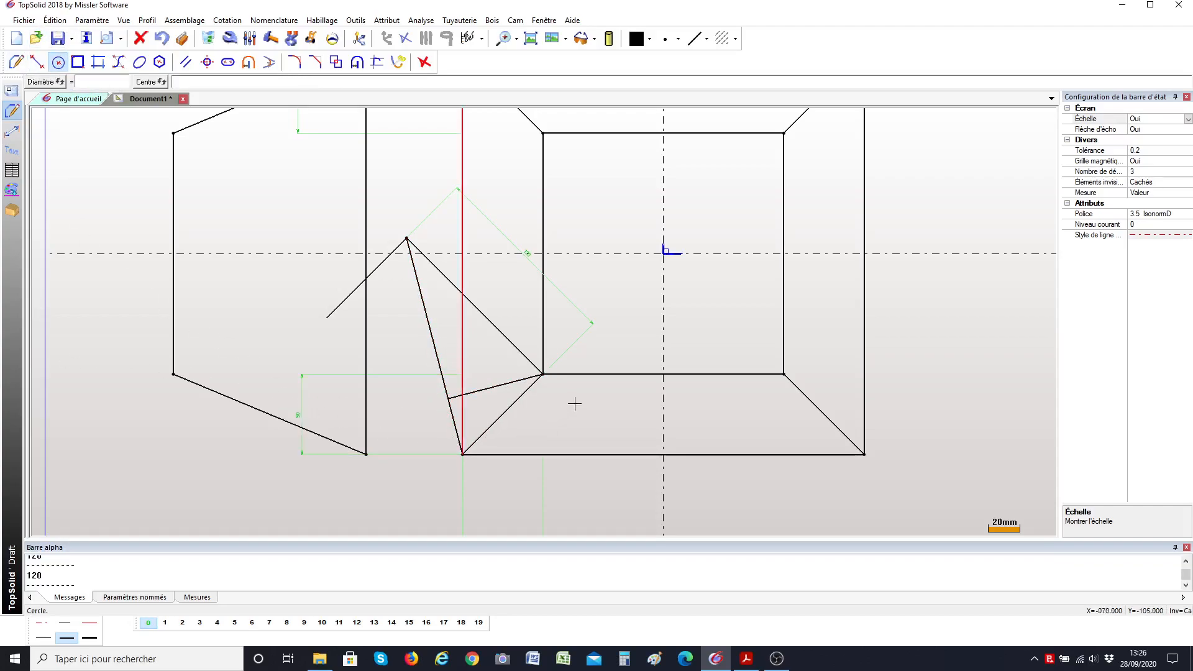
left_click(542, 374)
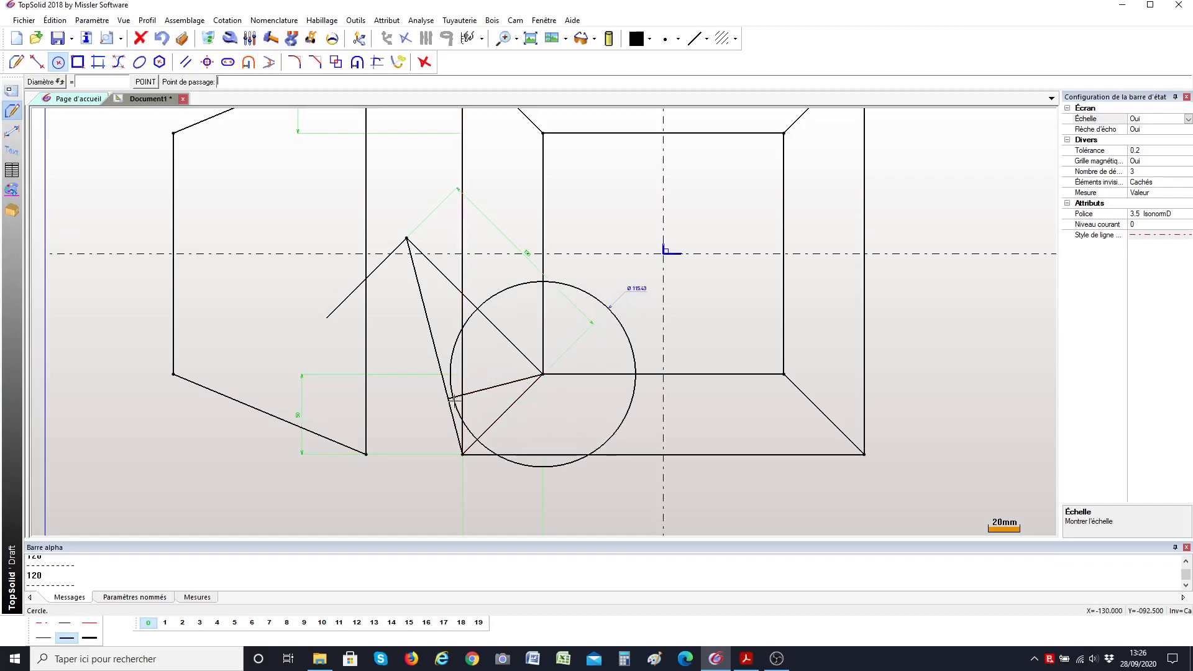
left_click(448, 398)
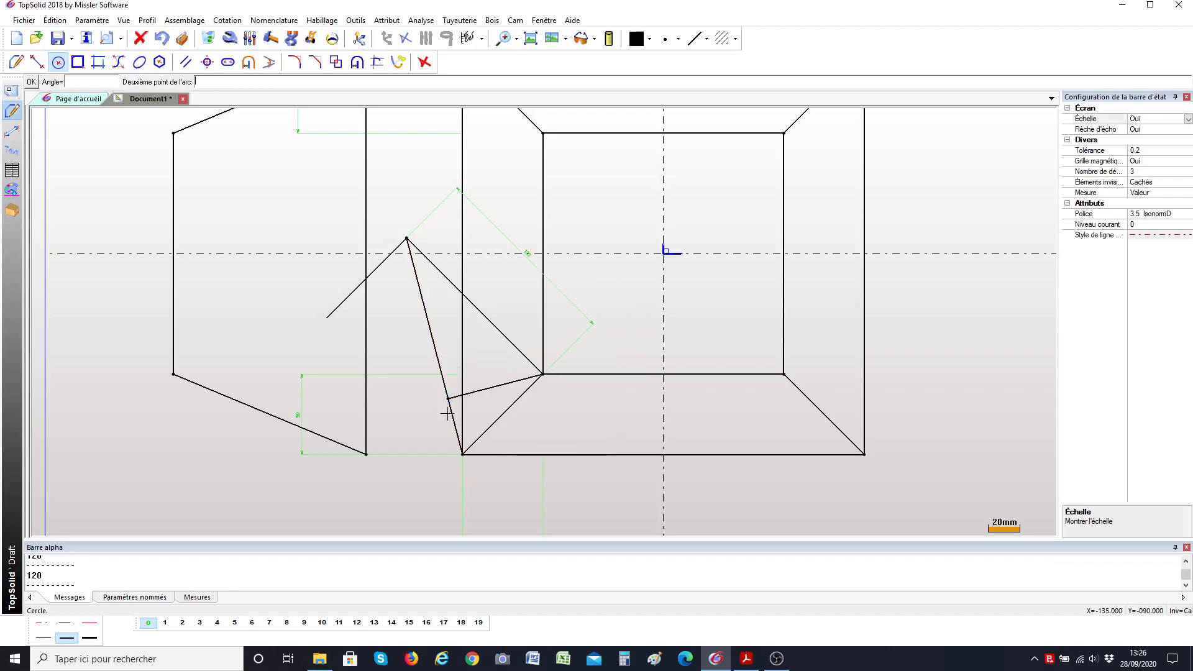
left_click(29, 82)
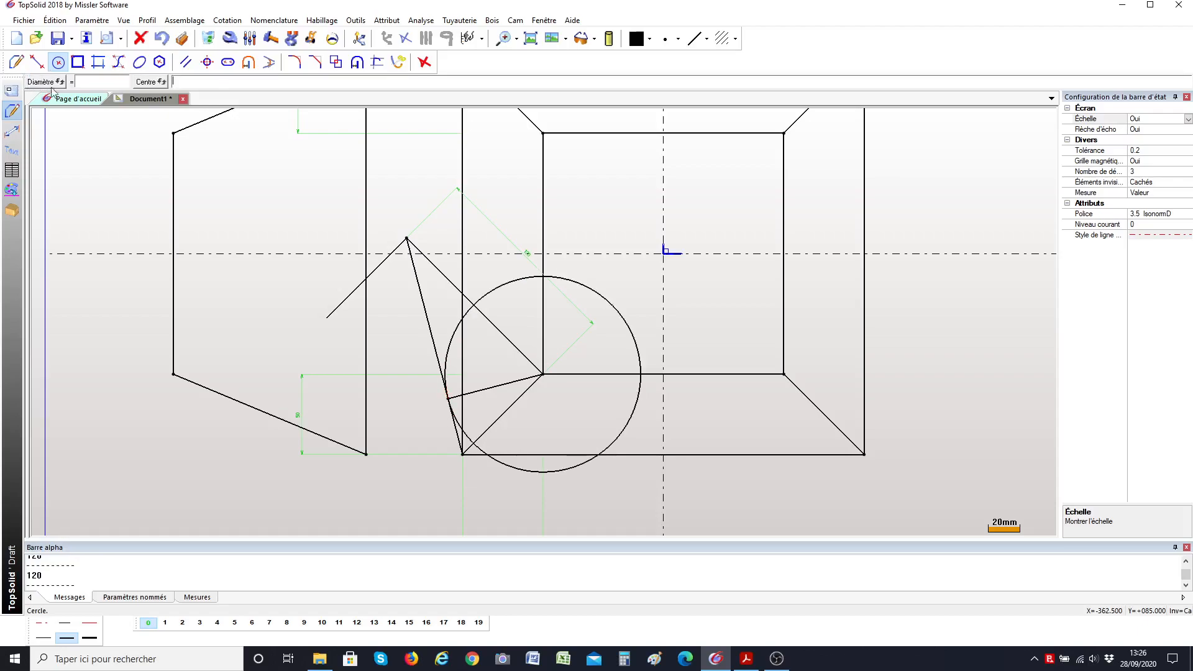
Step: Trim the circle to the short arc between the perpendicular line and the lower-left corner edge
left_click(376, 62)
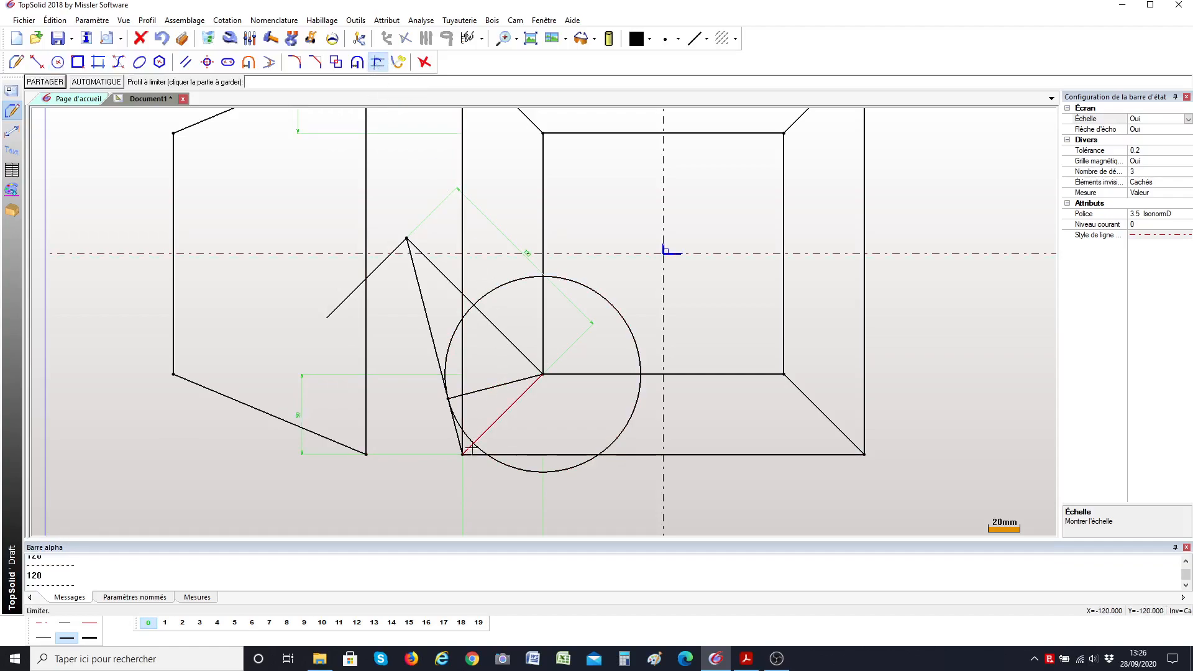
scroll(472, 446, "up", 2)
scroll(472, 446, "up", 1)
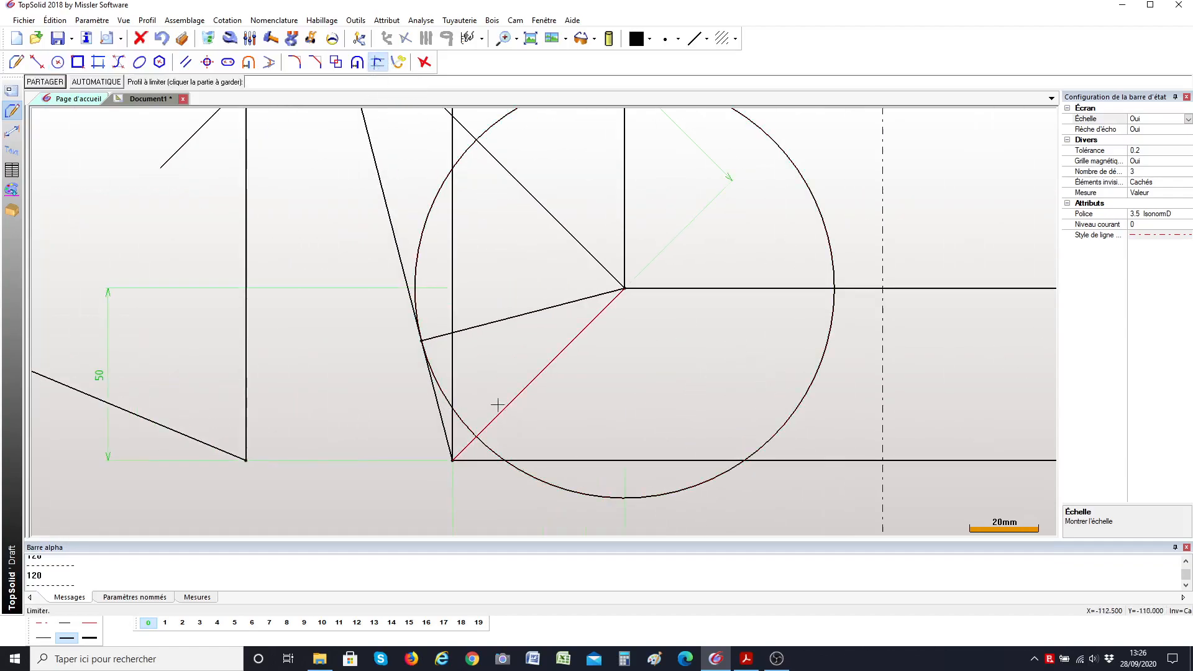
left_click(461, 420)
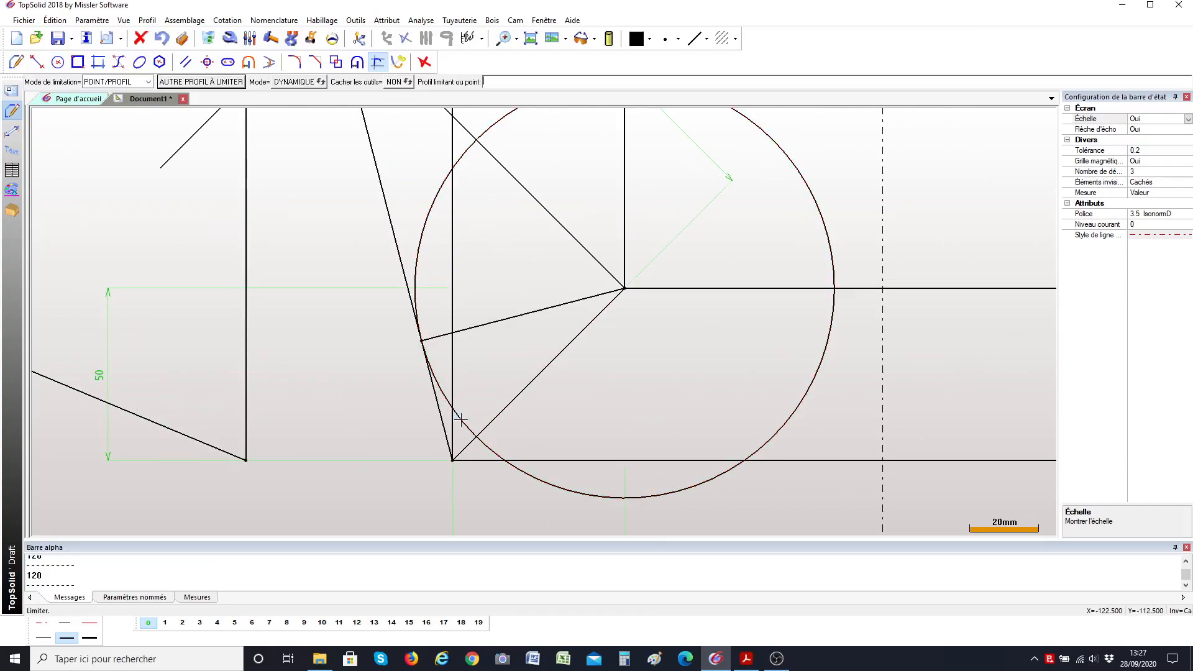
left_click(459, 328)
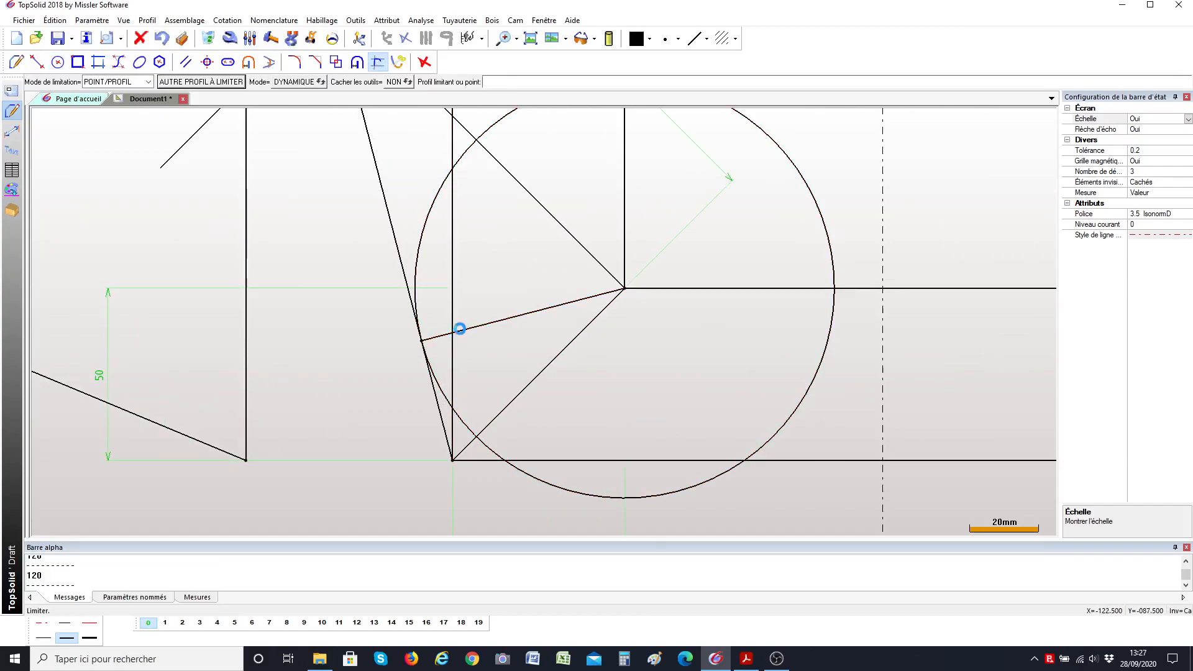
left_click(509, 404)
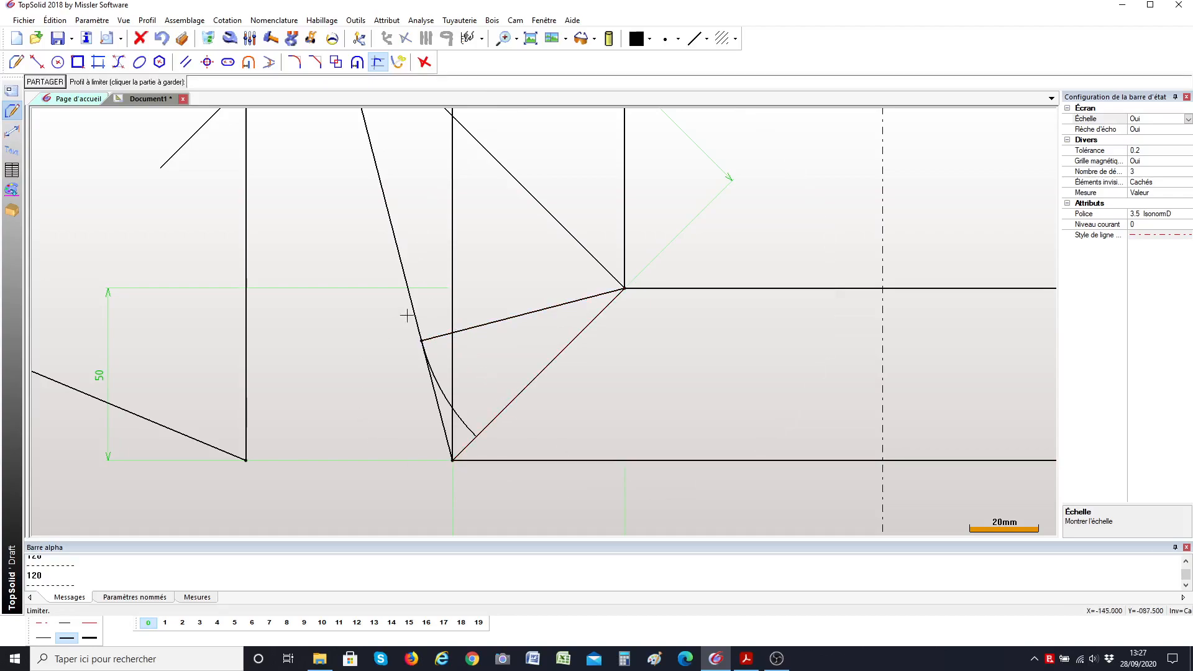
scroll(490, 381, "down", 3)
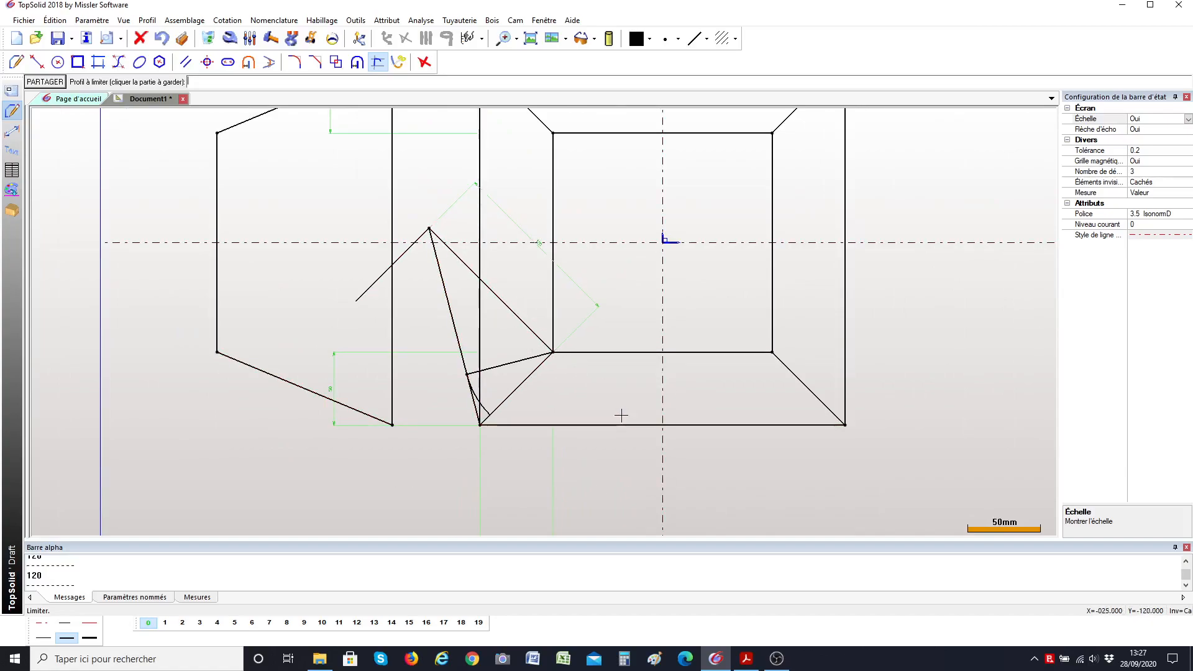
Step: Extend the triangle's 120 mm side past the inner square's corner to the outer square's bottom edge
left_click(376, 64)
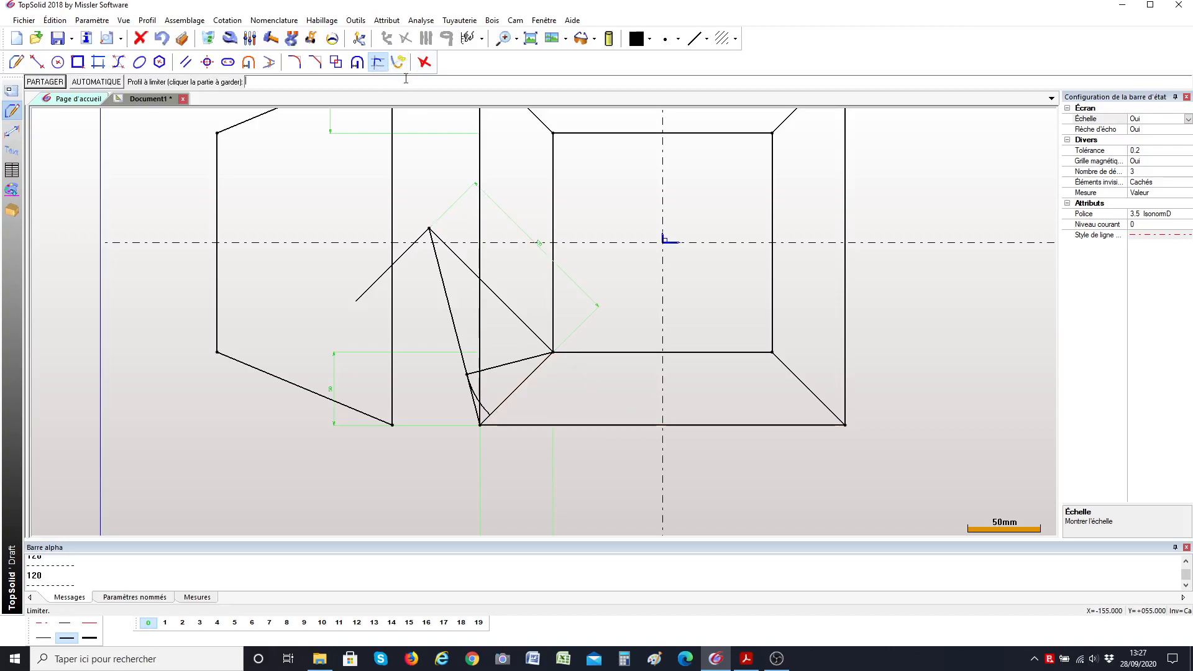
left_click(535, 342)
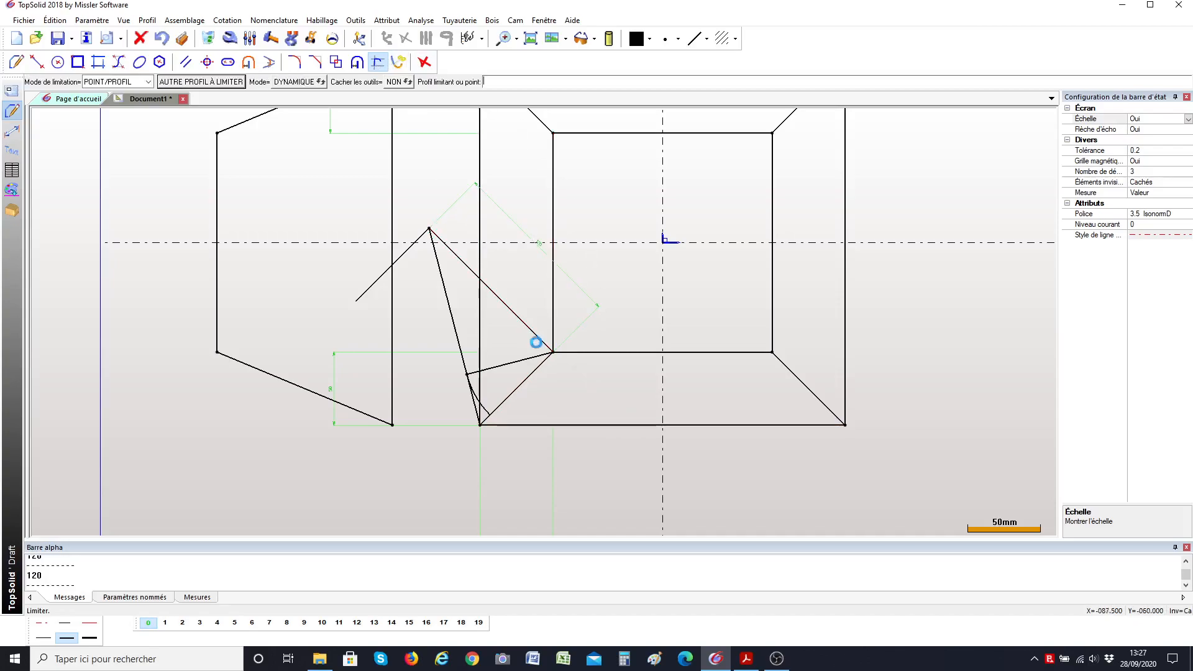
left_click(607, 425)
left_click(438, 261)
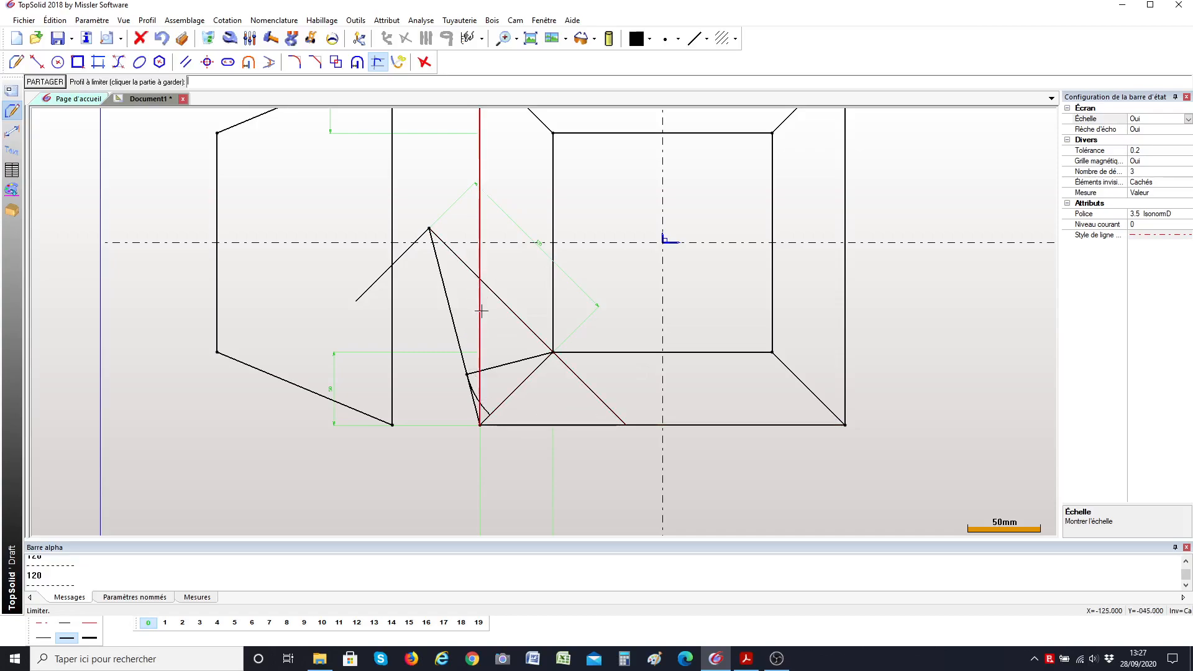
left_click(495, 413)
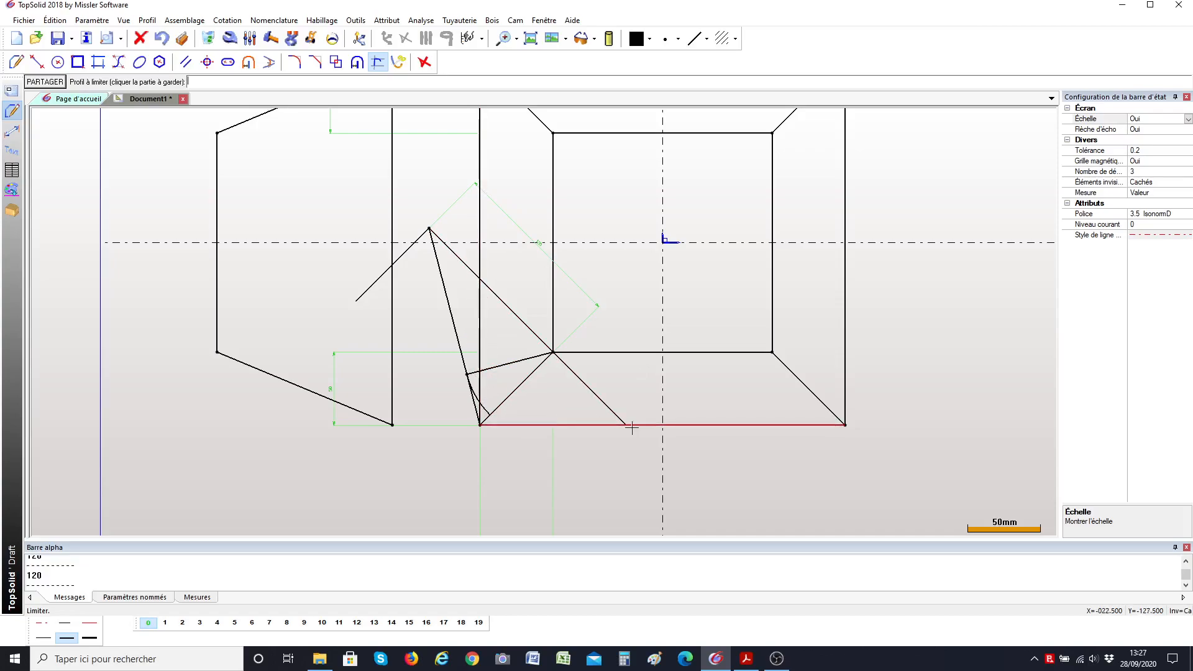
Step: Set the current drawing colour to blue and choose a continuous line style
left_click(650, 39)
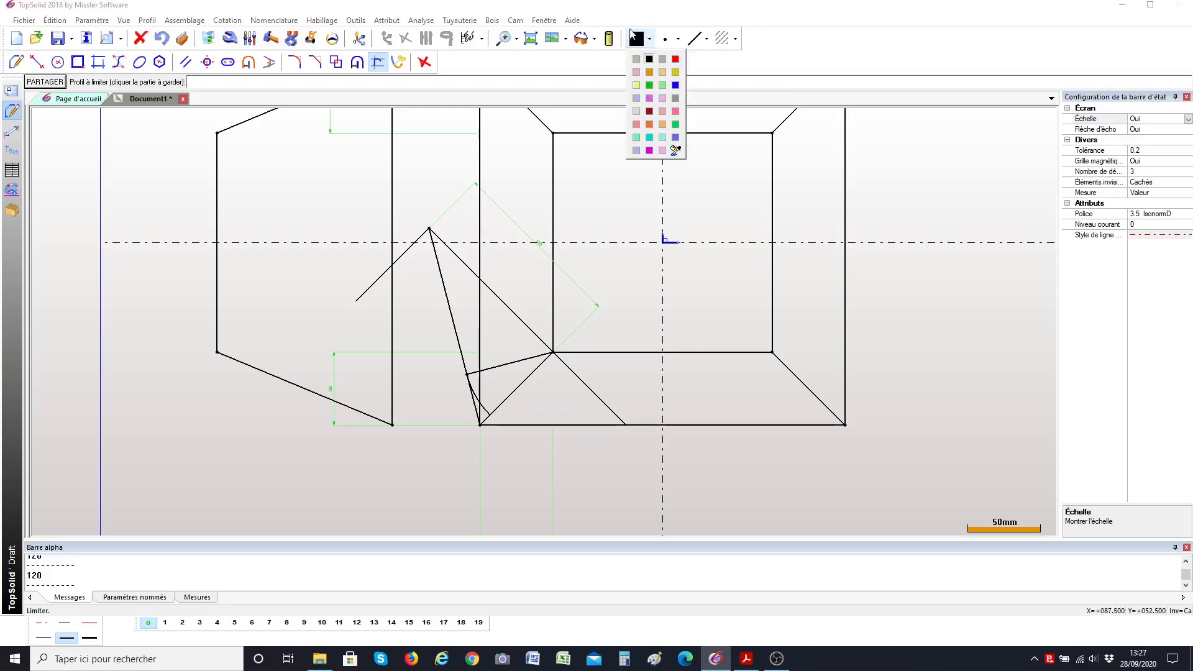
left_click(675, 85)
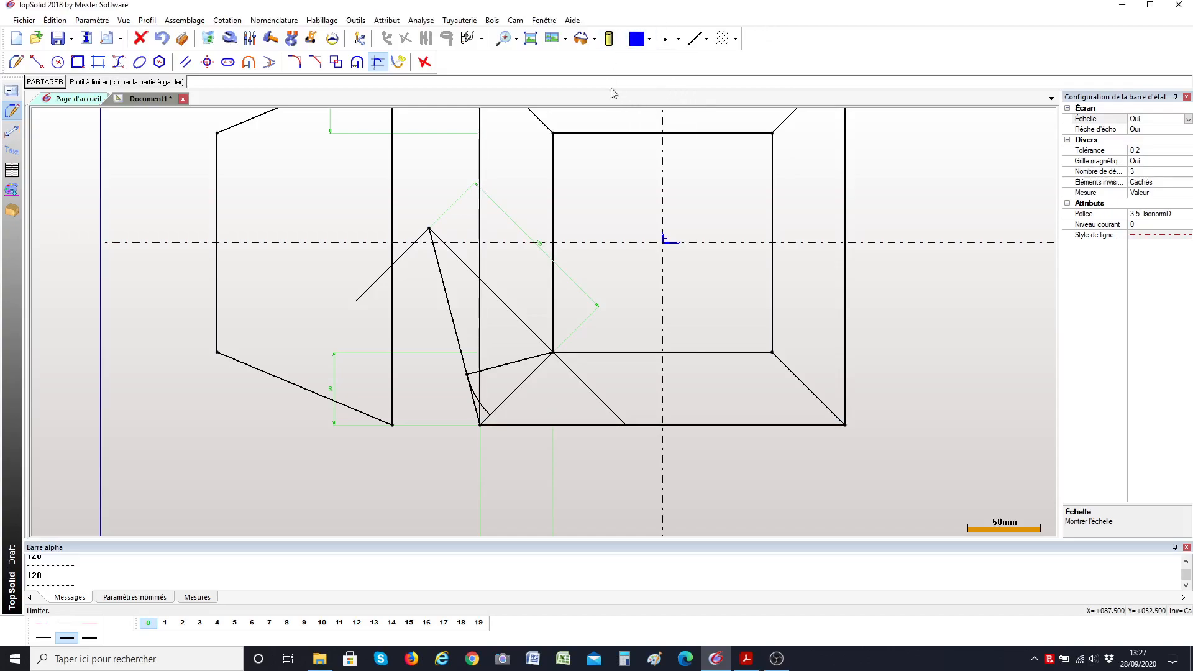
left_click(706, 39)
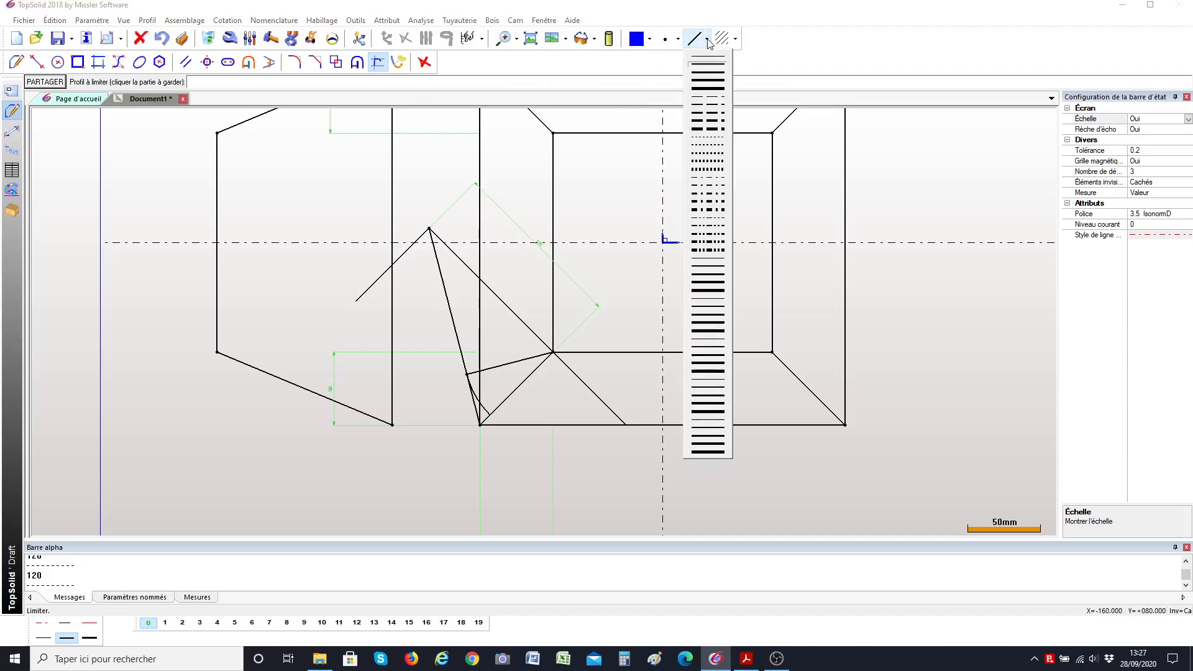
left_click(709, 75)
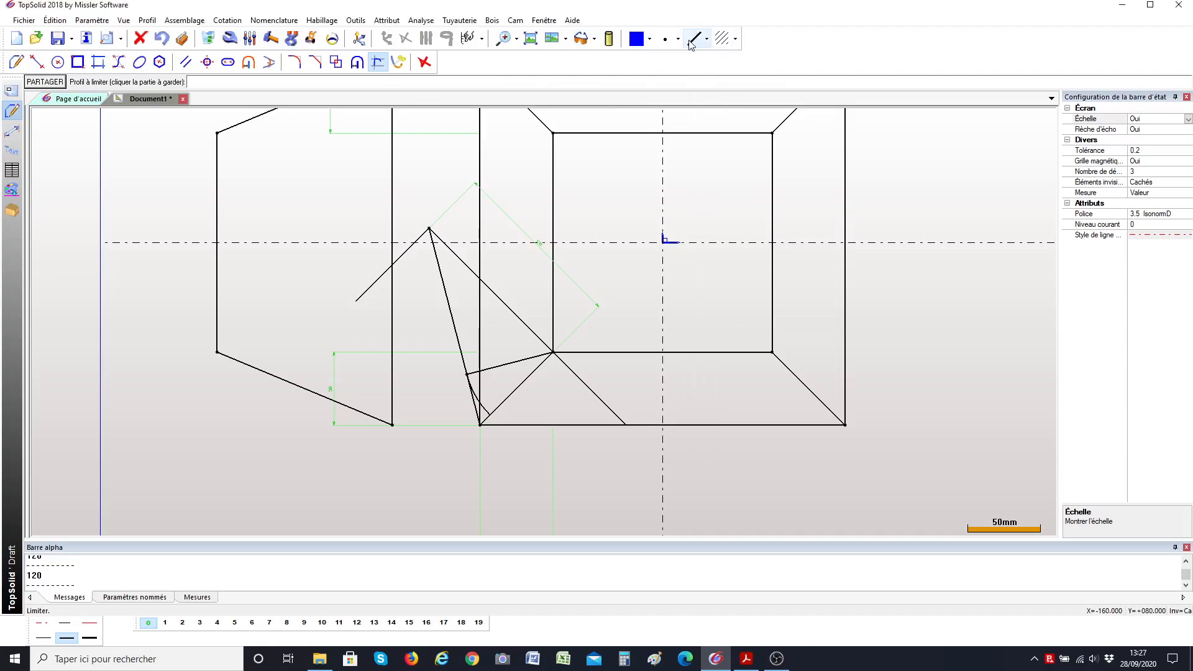
Step: Draw a blue line from where the extended line crosses the outer square's left edge to the arc's end on the corner edge
left_click(37, 64)
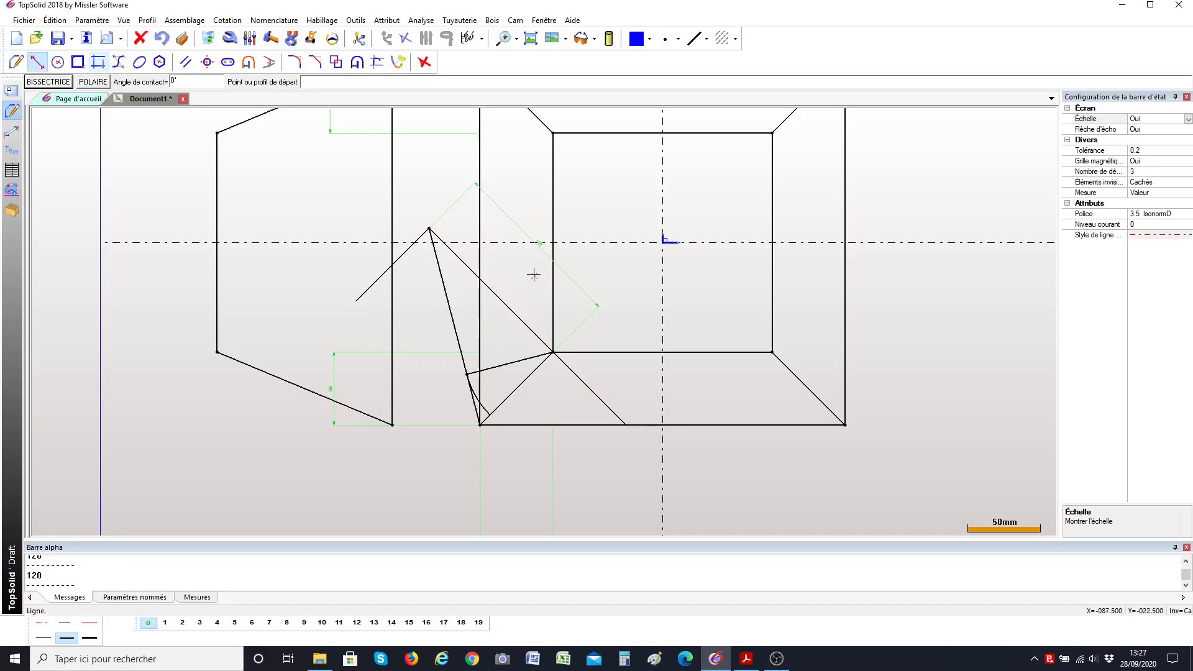
left_click(480, 276)
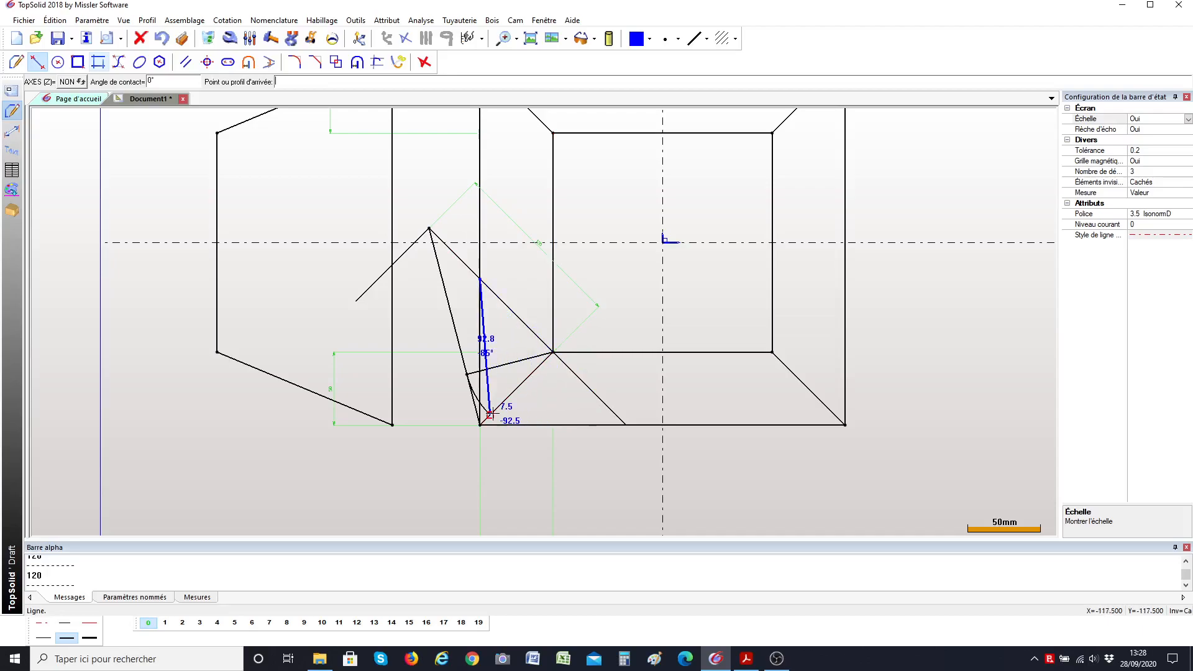
left_click(478, 280)
left_click(491, 414)
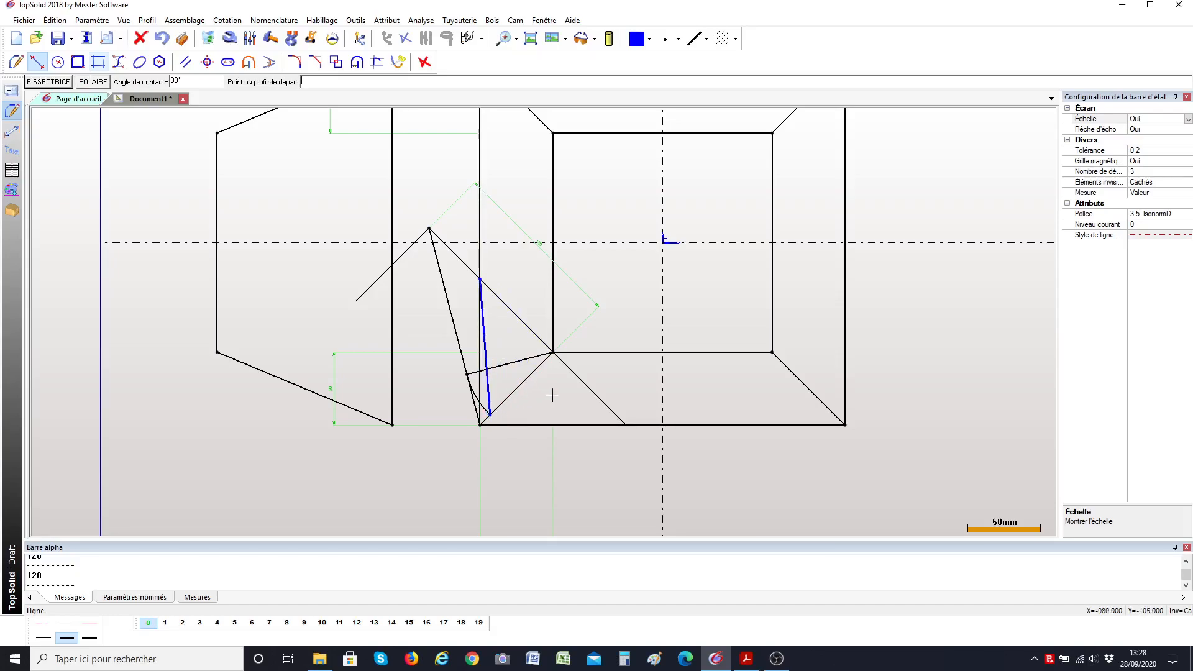
Step: Draw a blue line from the arc's end on the corner edge to where the extended line meets the outer square's bottom edge
left_click(491, 414)
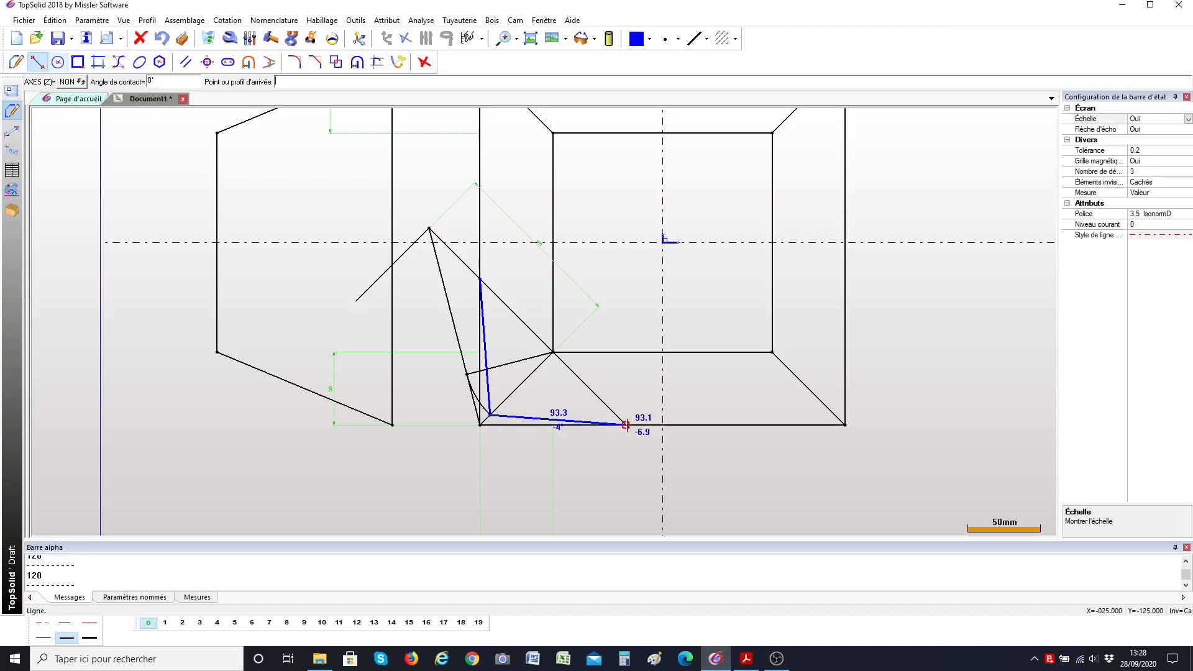
left_click(626, 425)
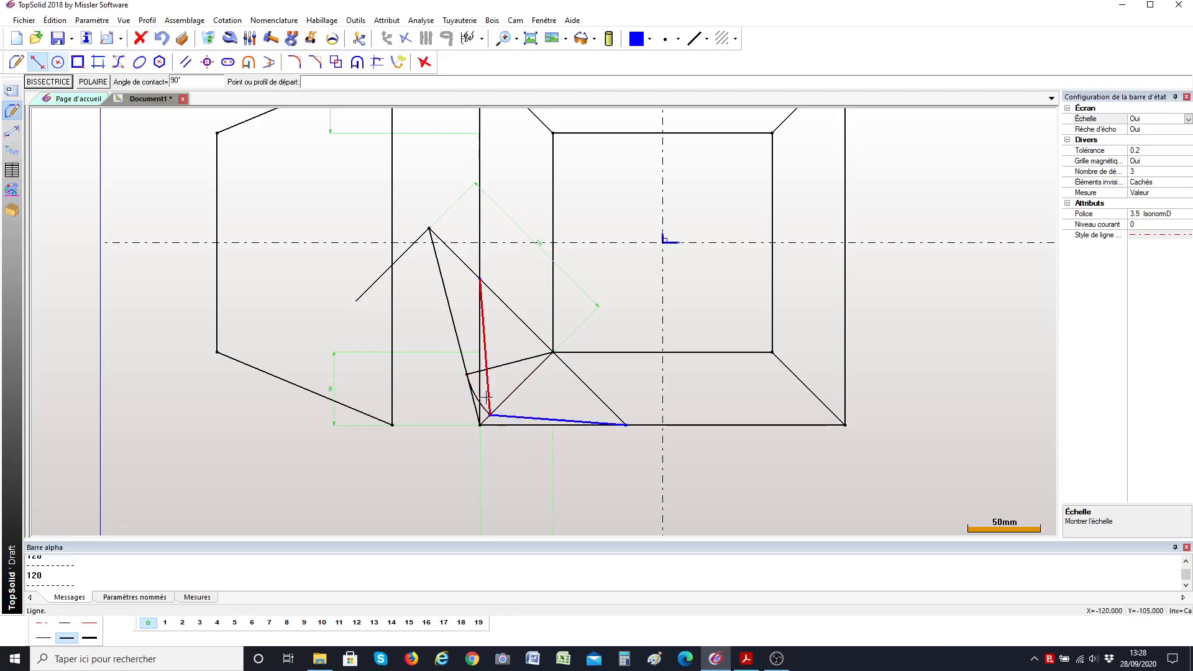
Step: Move the leftover line at the triangle's apex and the surrounding dimensions to level 19, keeping the dimension below the outer square
scroll(486, 396, "down", 2)
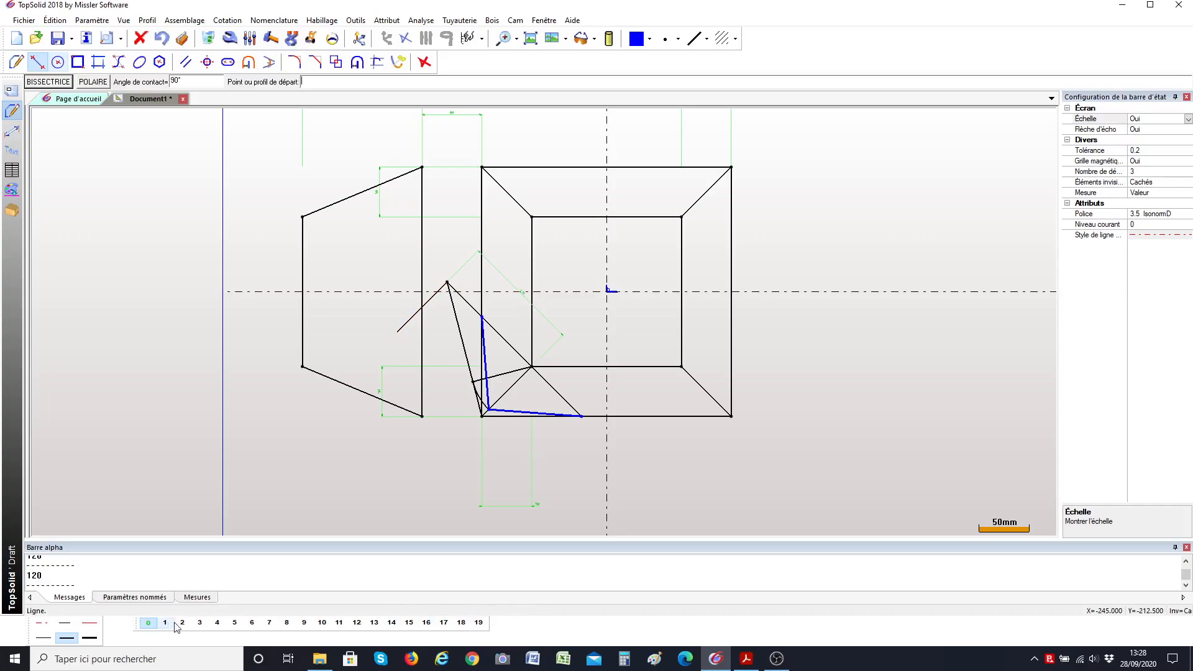
right_click(479, 623)
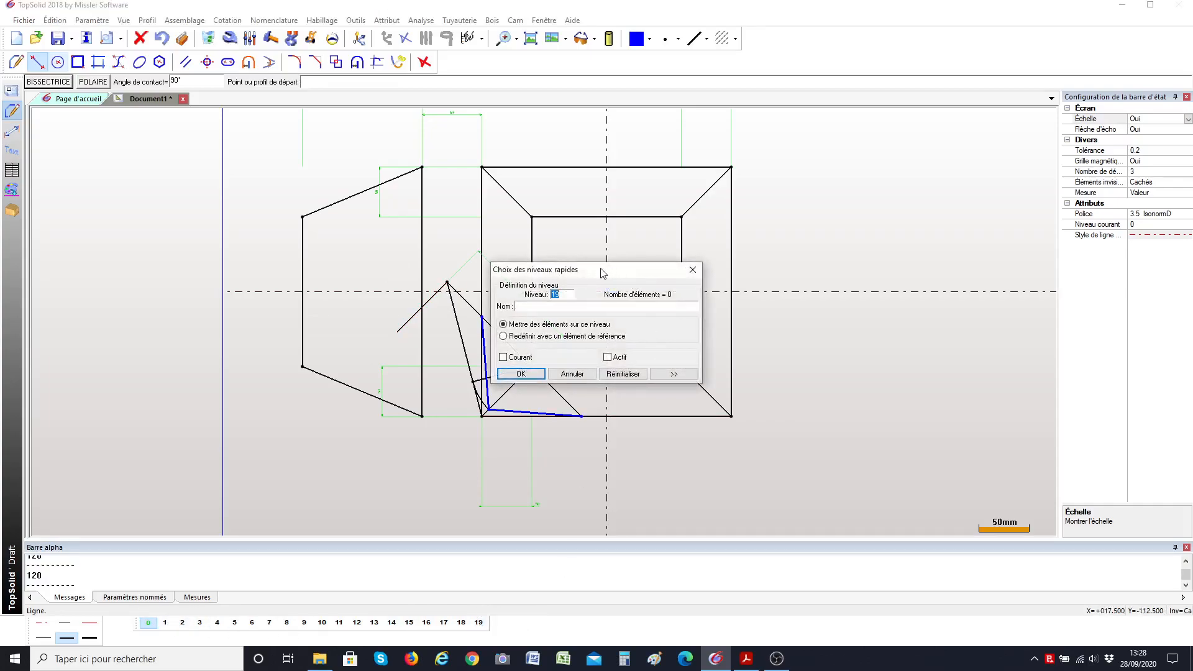
left_click_drag(595, 272, 877, 214)
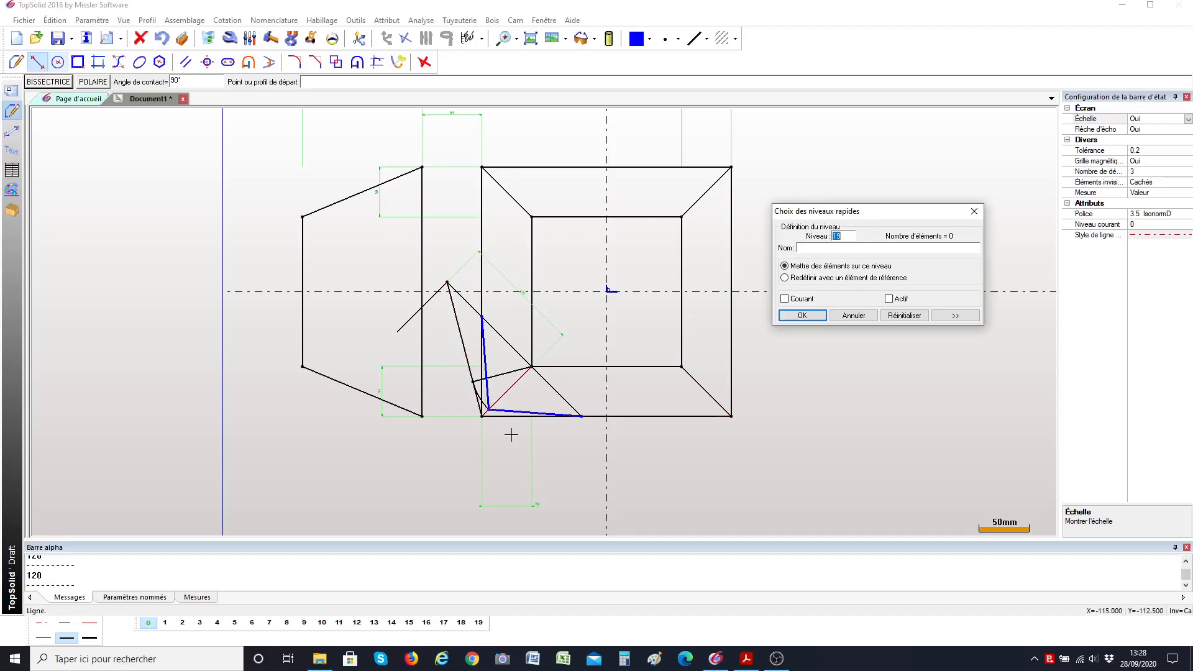
scroll(516, 435, "up", 1)
scroll(516, 434, "up", 2)
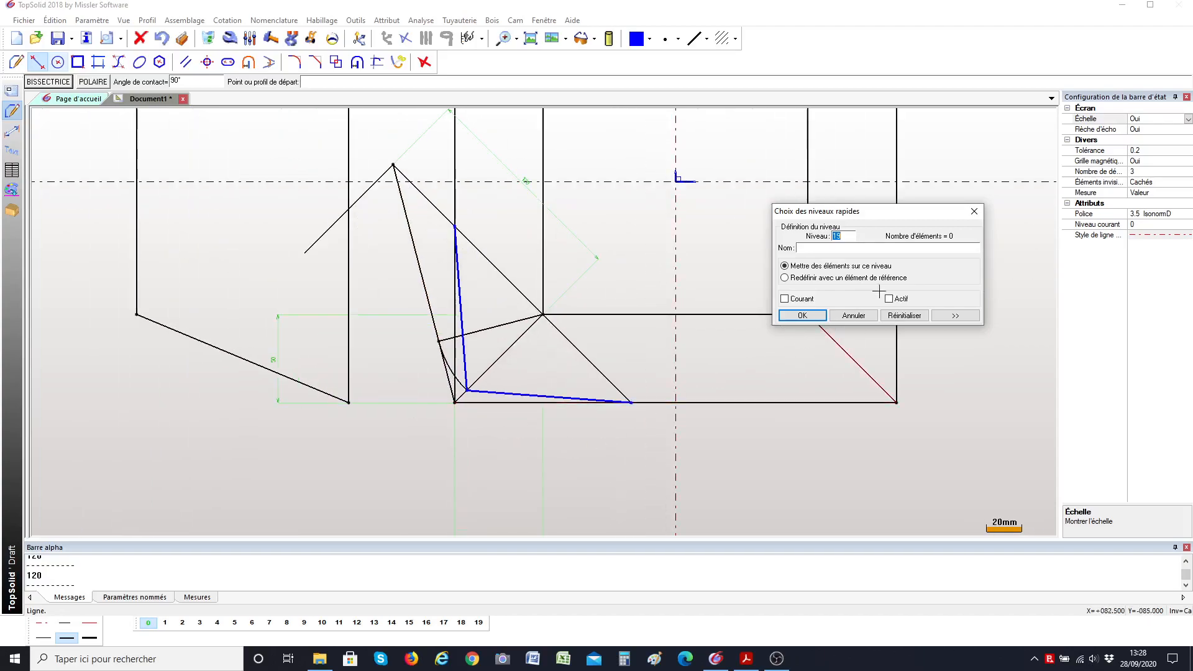
left_click(364, 195)
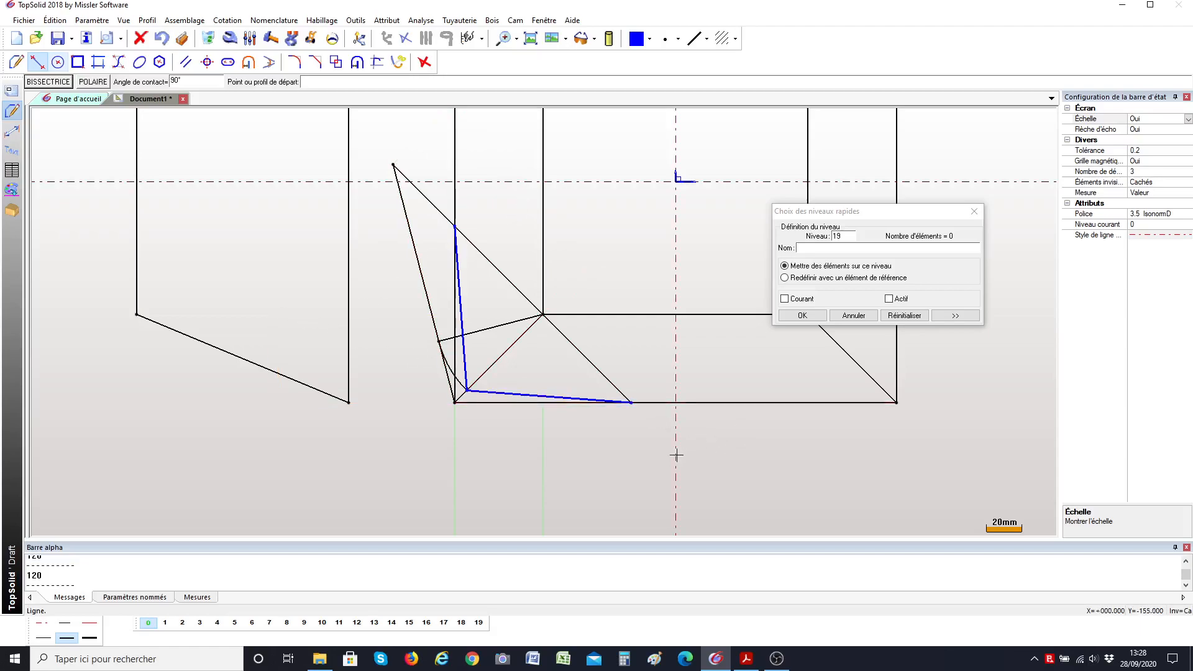
scroll(672, 455, "down", 3)
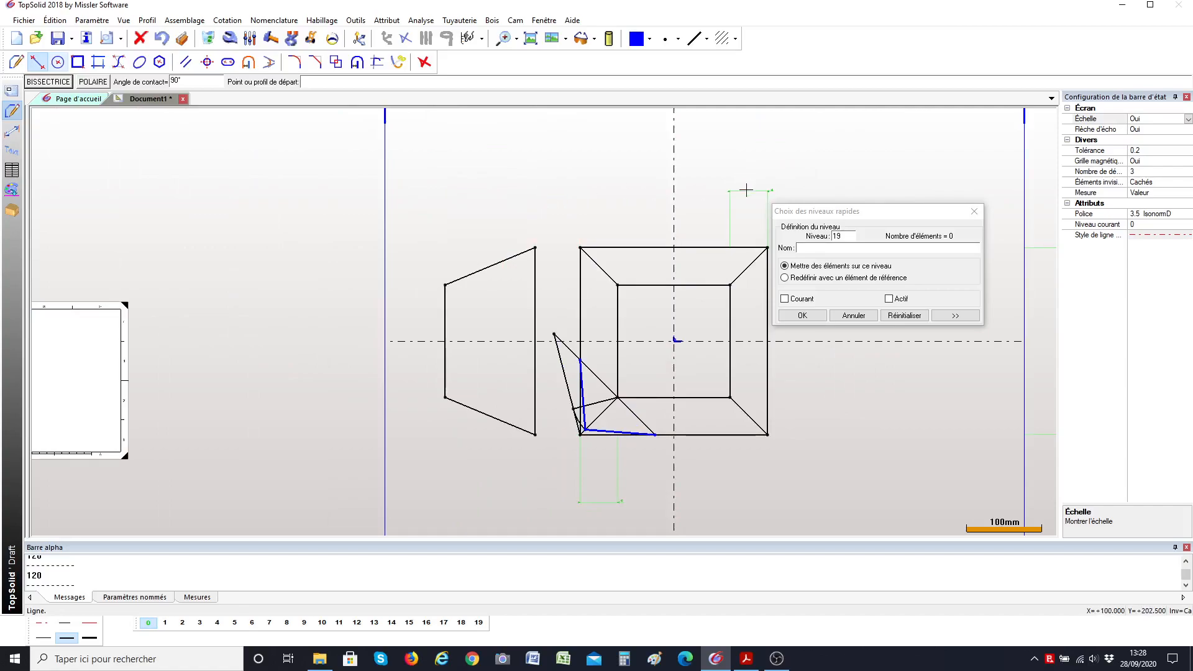
scroll(766, 397, "up", 5)
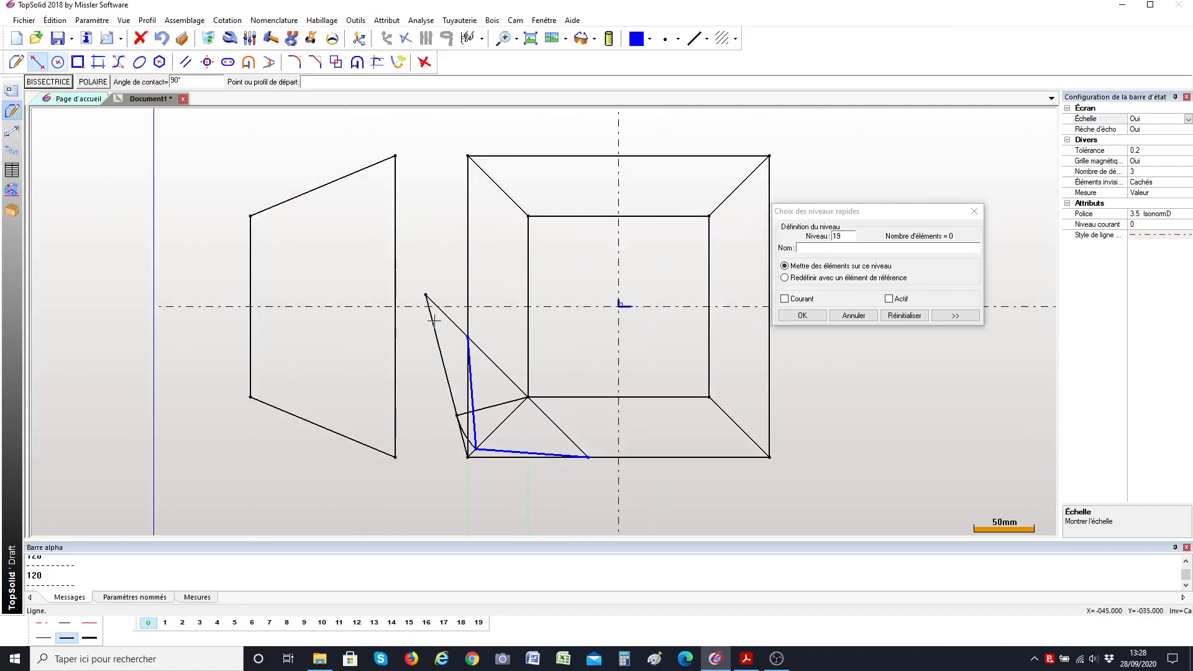
scroll(463, 327, "down", 9)
scroll(429, 334, "up", 1)
scroll(454, 360, "up", 3)
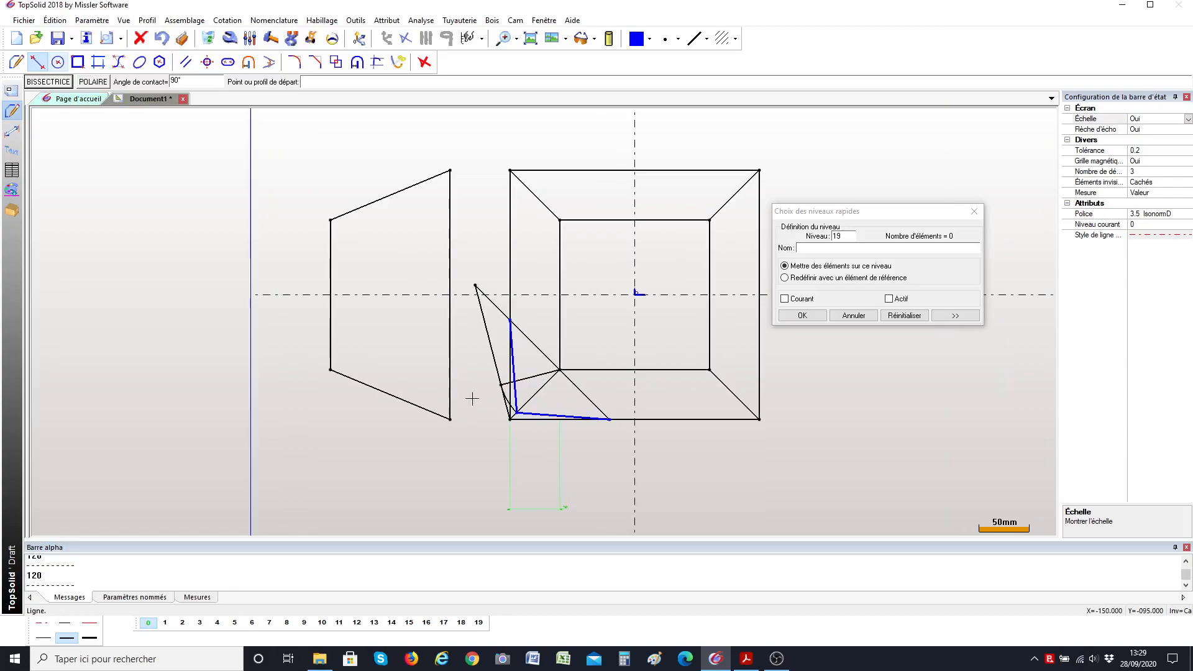
scroll(389, 378, "up", 1)
left_click(807, 316)
key("Return")
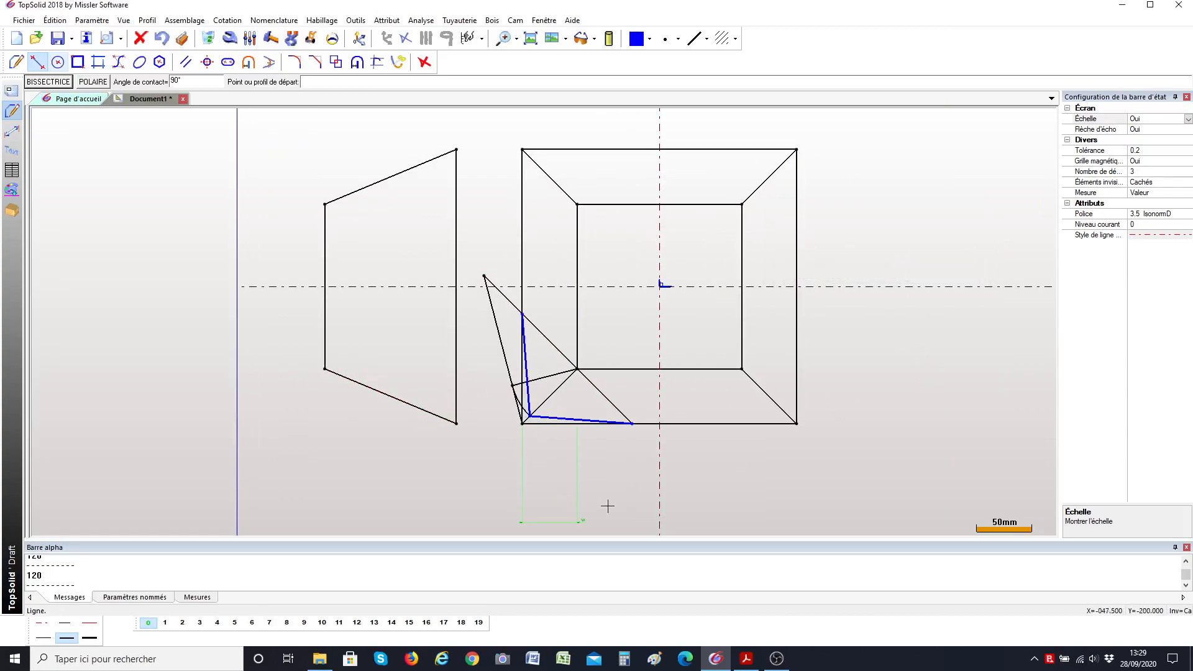
left_click(479, 624)
scroll(622, 357, "up", 2)
scroll(632, 371, "down", 3)
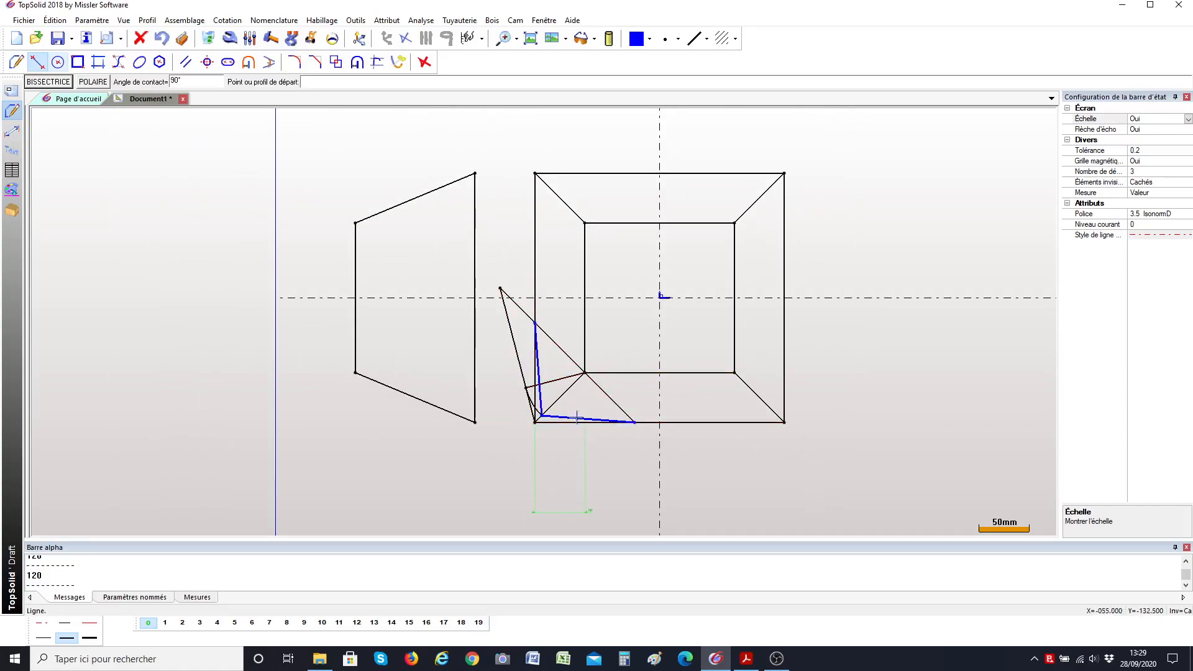
Step: Create parallels of both blue lines offset 20 mm toward the inside of the angle and place their dimensions
scroll(540, 418, "up", 4)
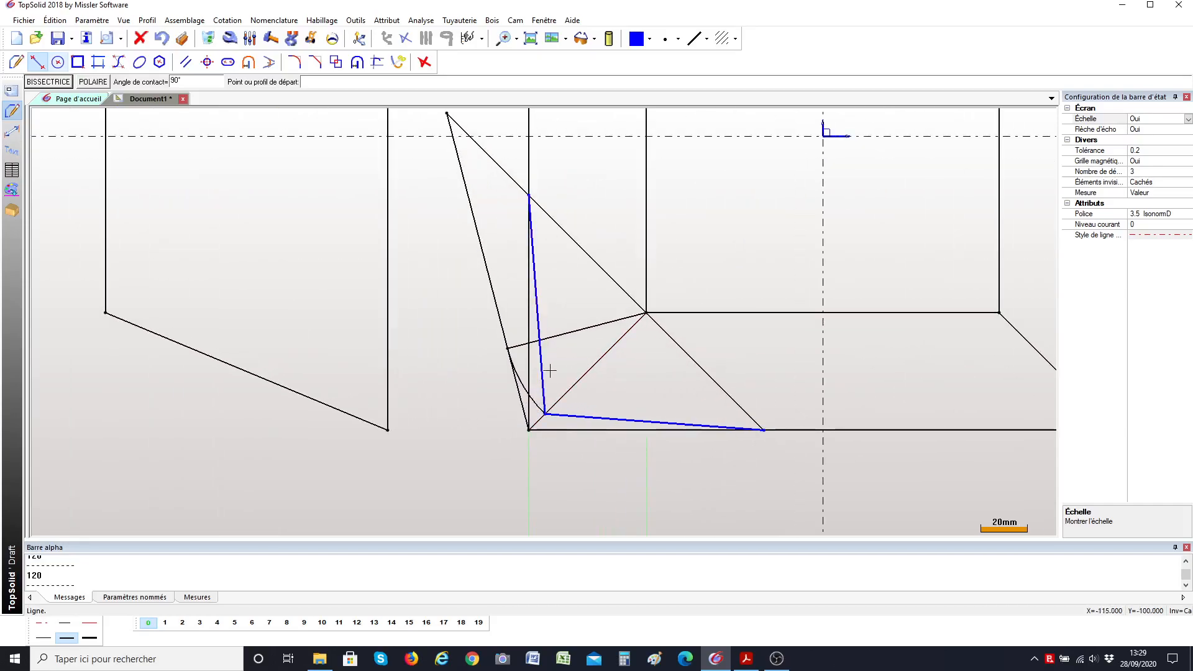
left_click(185, 63)
left_click(536, 311)
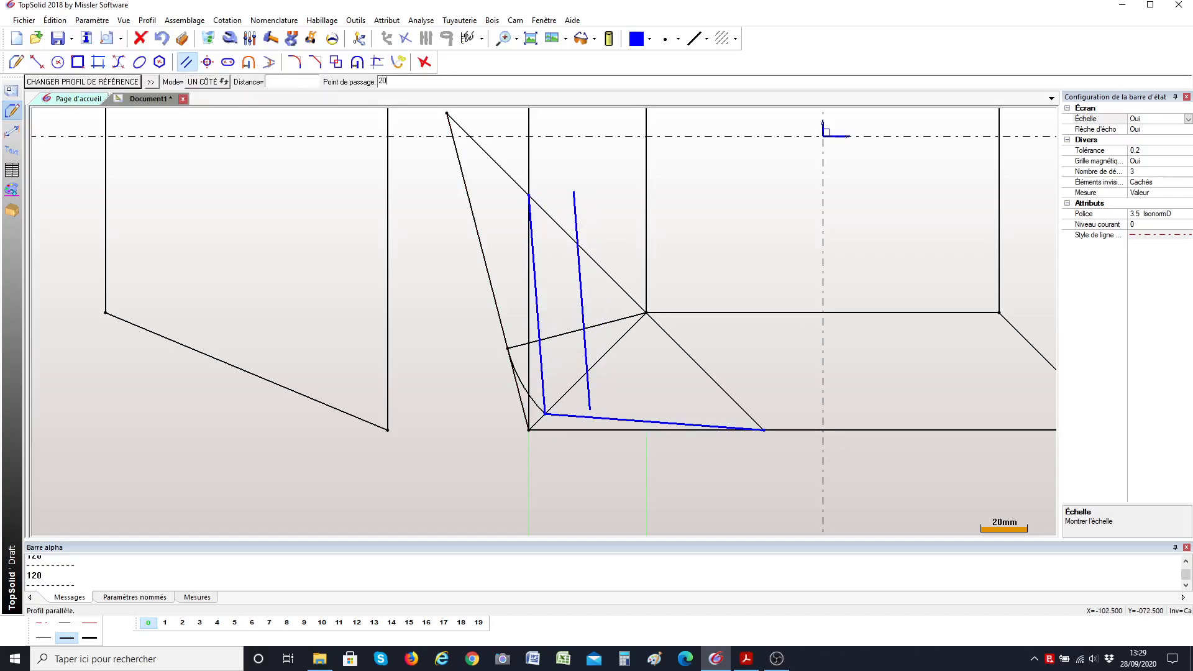
type("20")
key("Return")
left_click(556, 304)
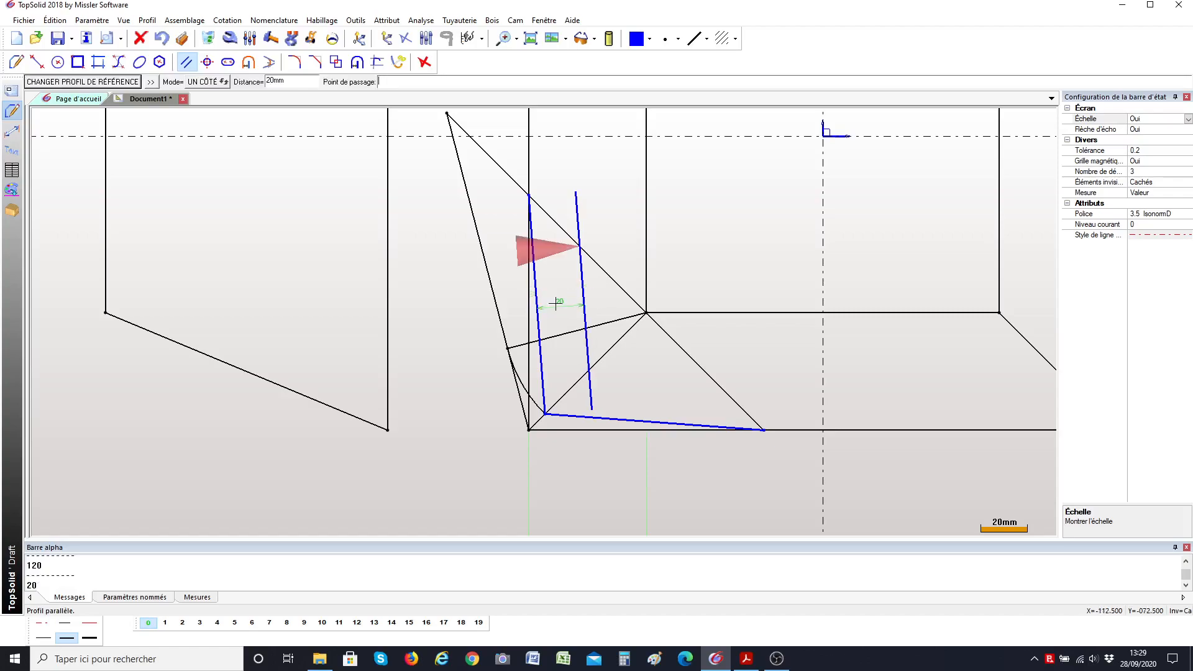
left_click(625, 419)
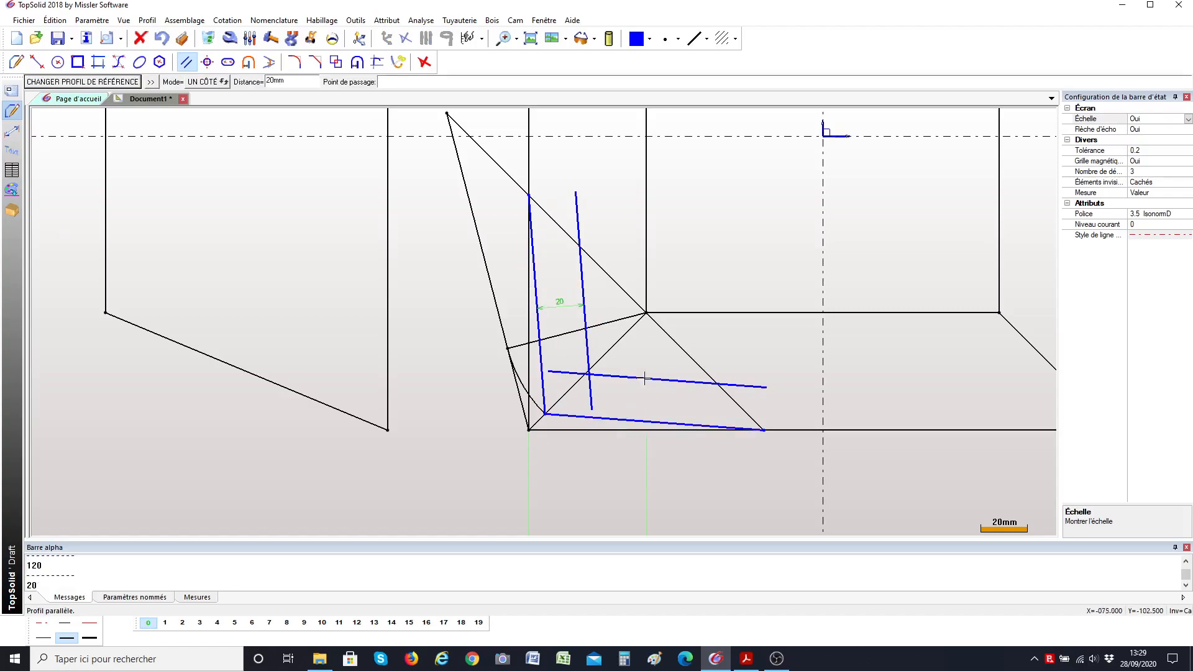
left_click(642, 376)
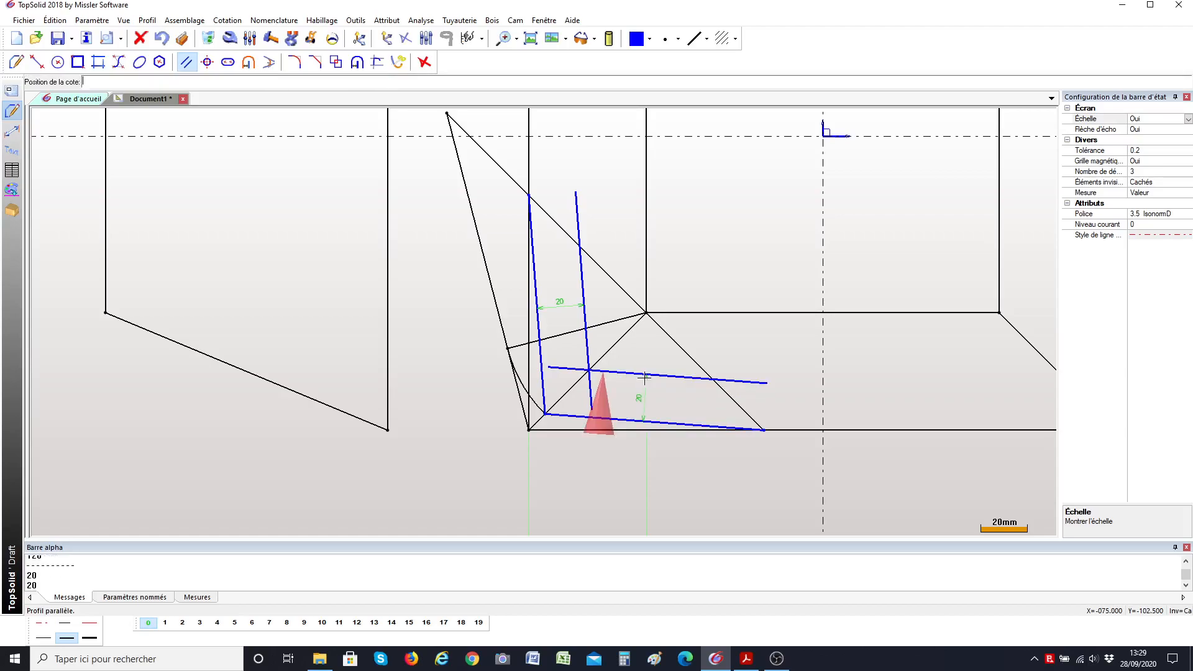
left_click(652, 371)
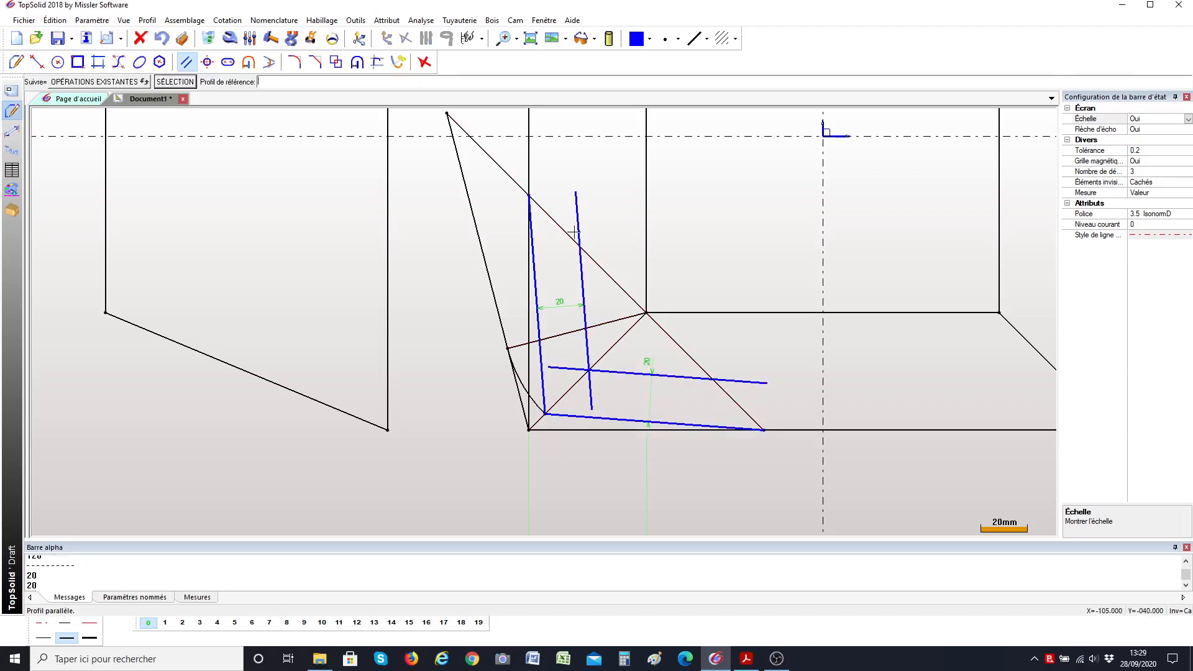
Step: Trim the two inner parallel lines so they run from the extended diagonal and meet at the corner edge
left_click(378, 62)
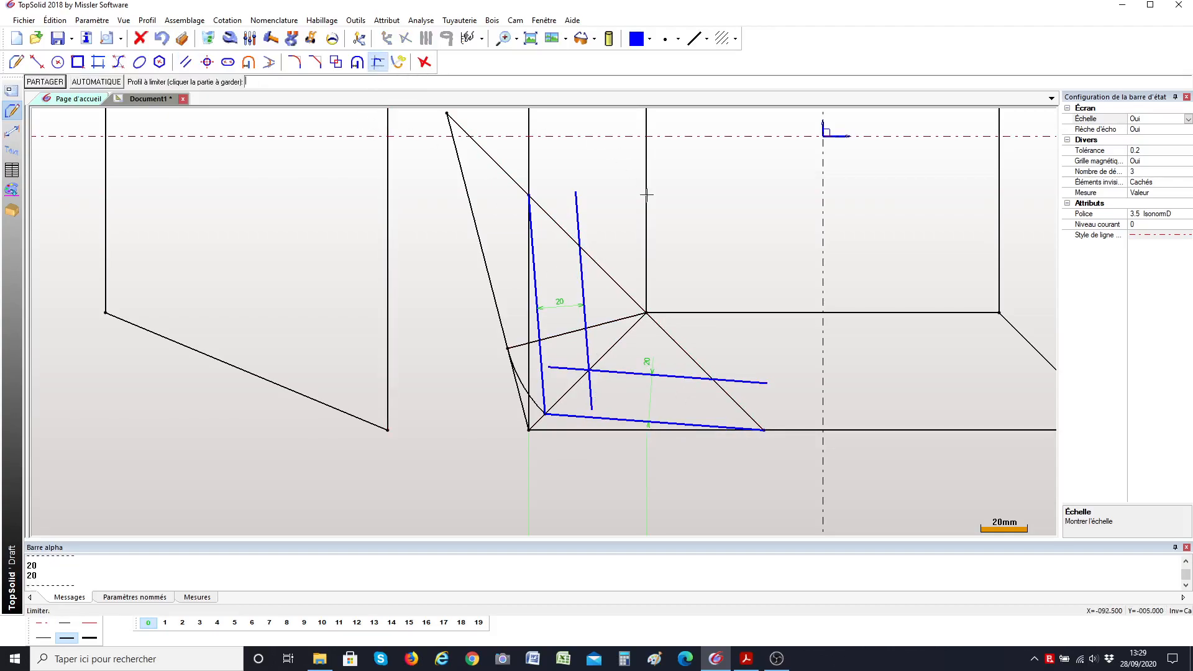
left_click(668, 378)
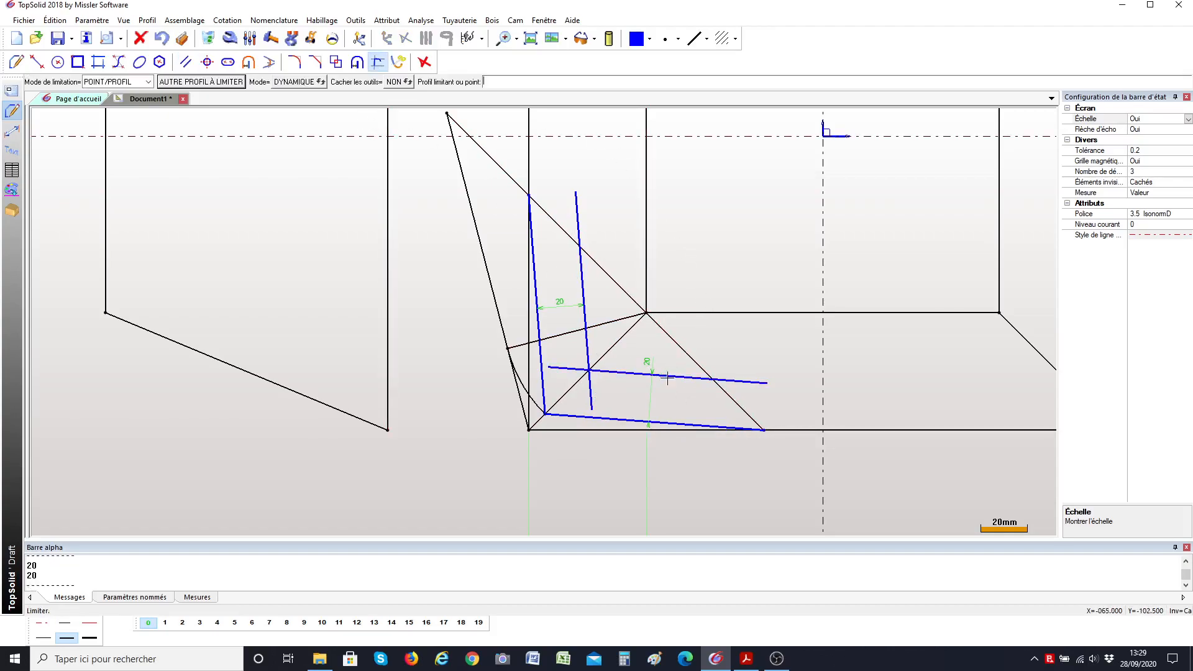
left_click(692, 355)
left_click(583, 294)
left_click(598, 265)
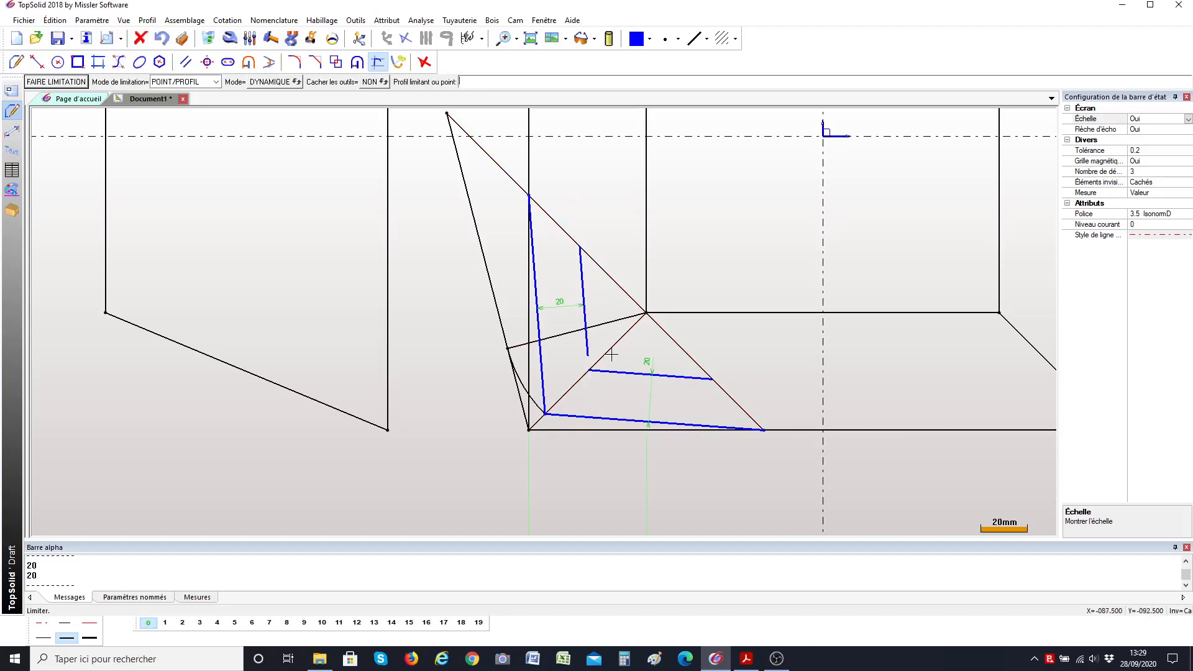
left_click(607, 352)
Step: Add an angular dimension between the two outer blue lines, placed outside the extended diagonal
scroll(560, 410, "down", 2)
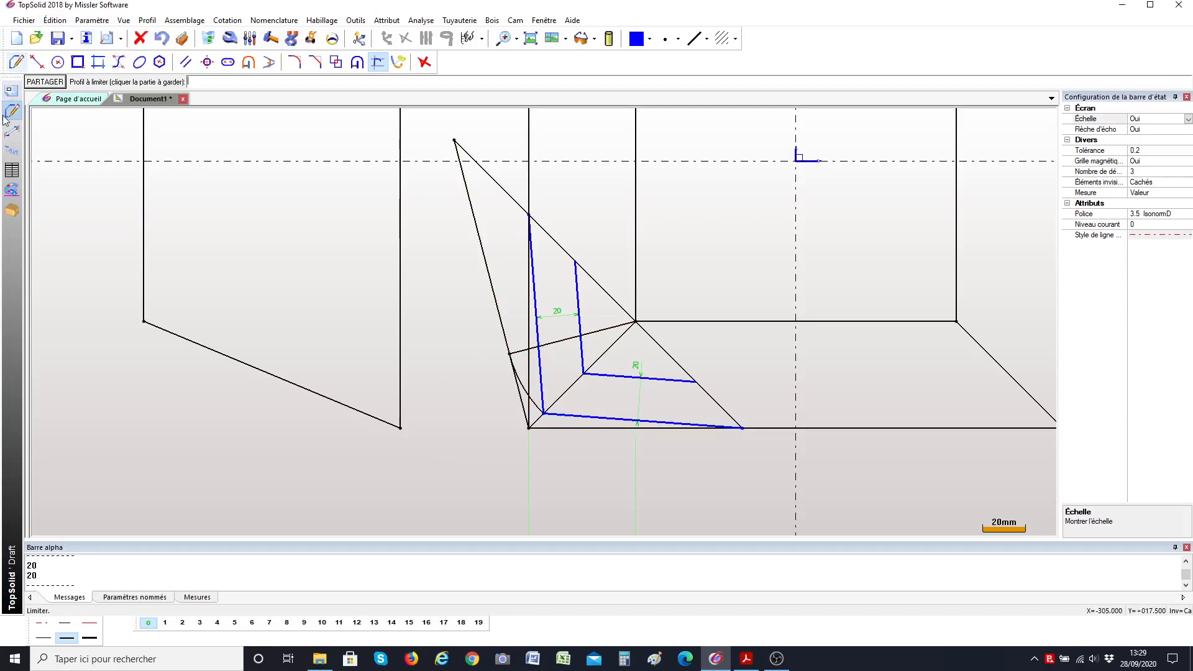
left_click(12, 135)
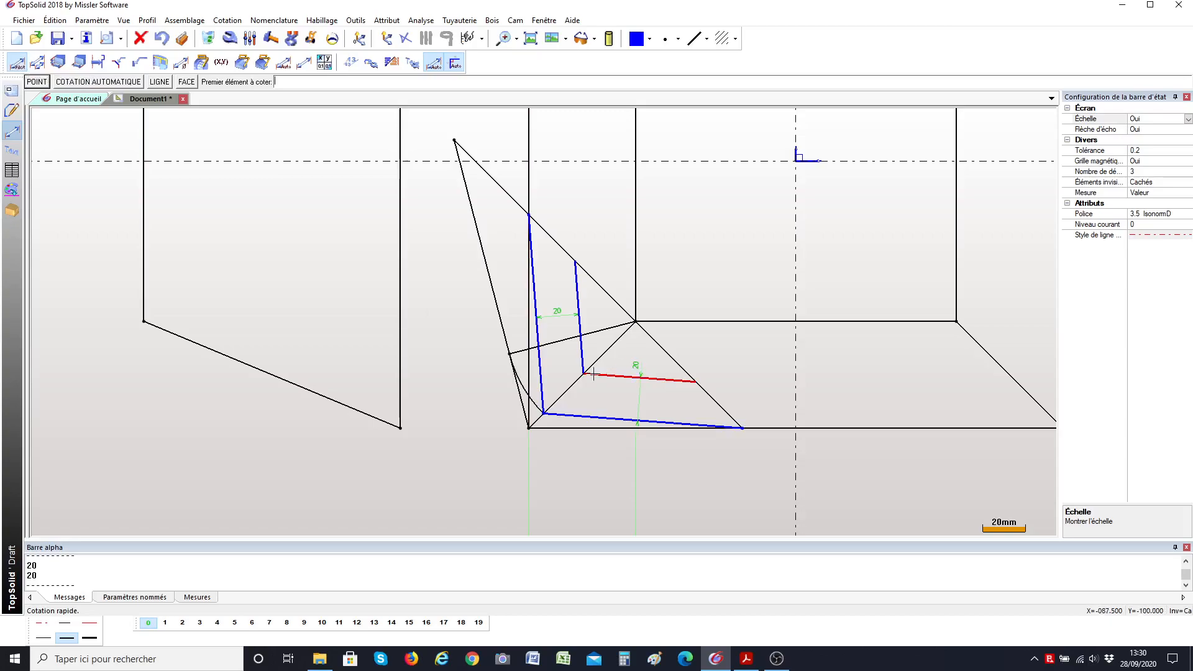
left_click(541, 366)
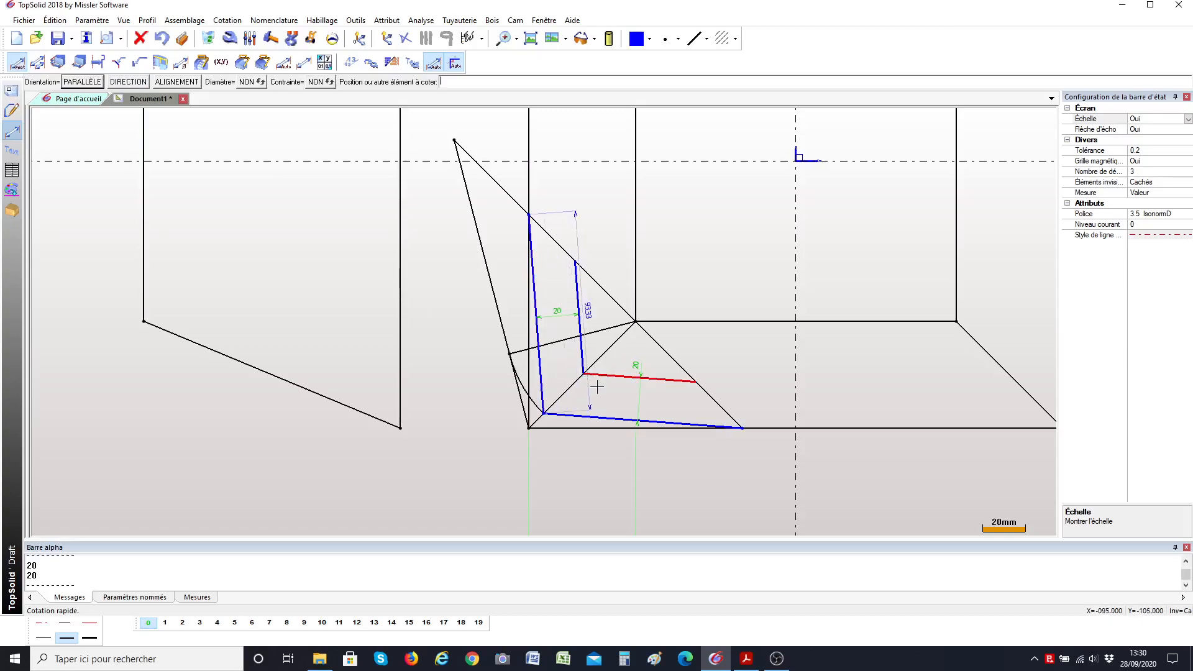
left_click(599, 415)
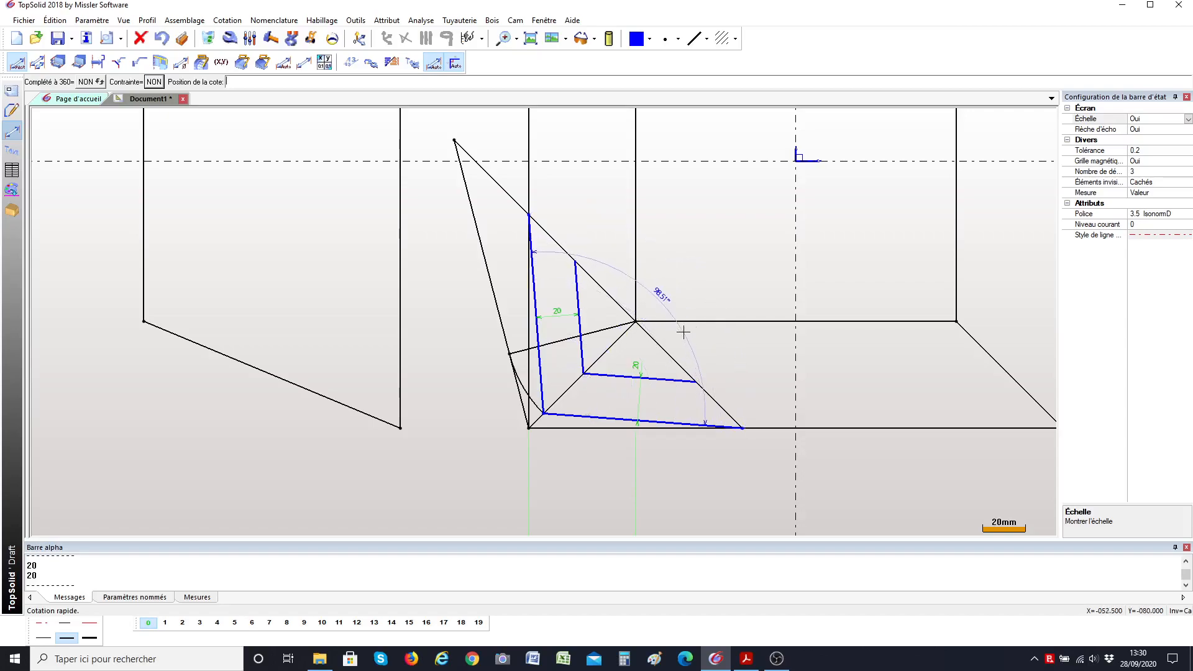
left_click(683, 332)
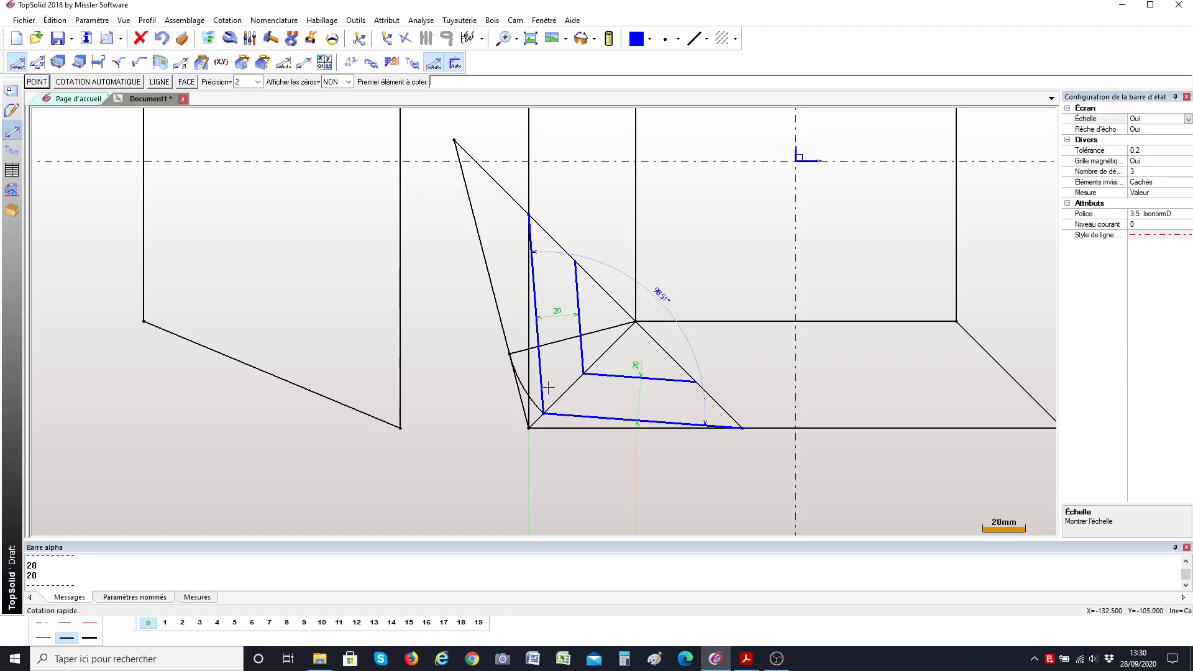
Step: Offset the lower and upper slanted edges of the side view 20 mm inward and place their dimensions
scroll(545, 386, "down", 1)
scroll(630, 445, "down", 1)
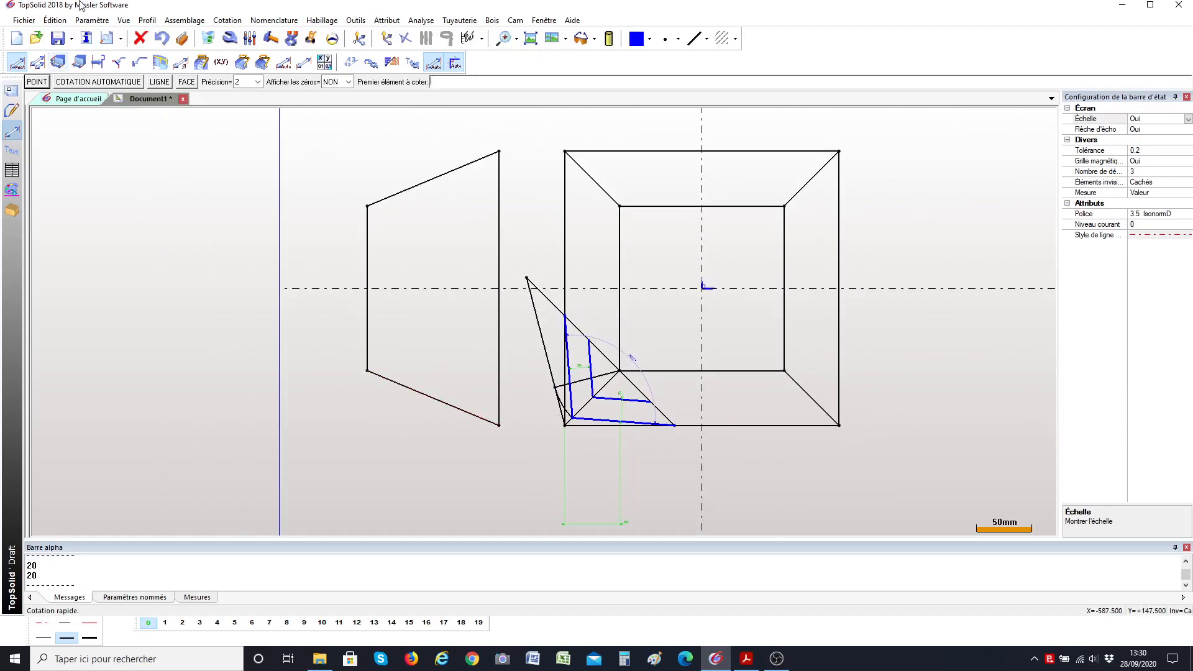
left_click(11, 110)
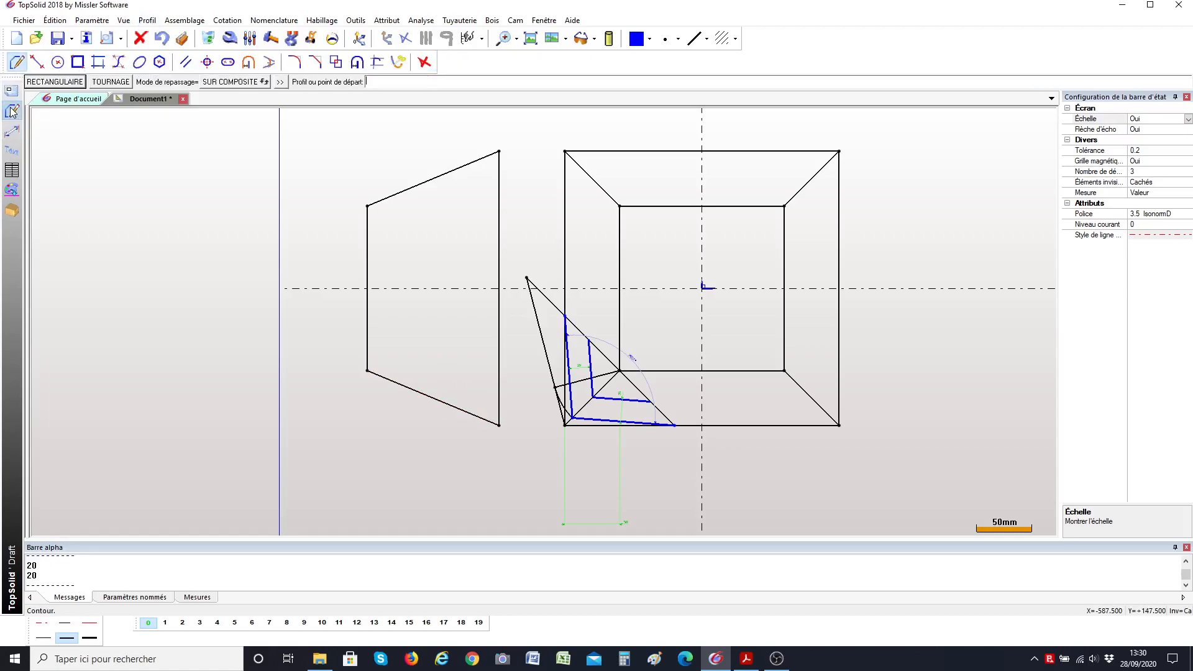
left_click(186, 62)
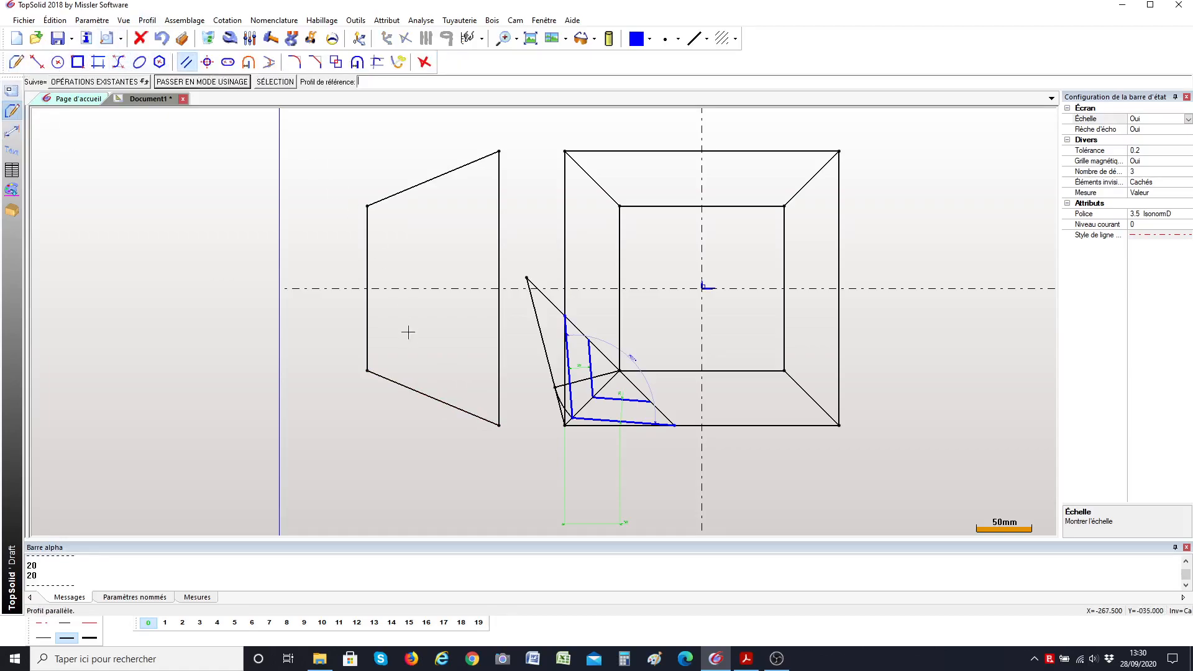
left_click(413, 391)
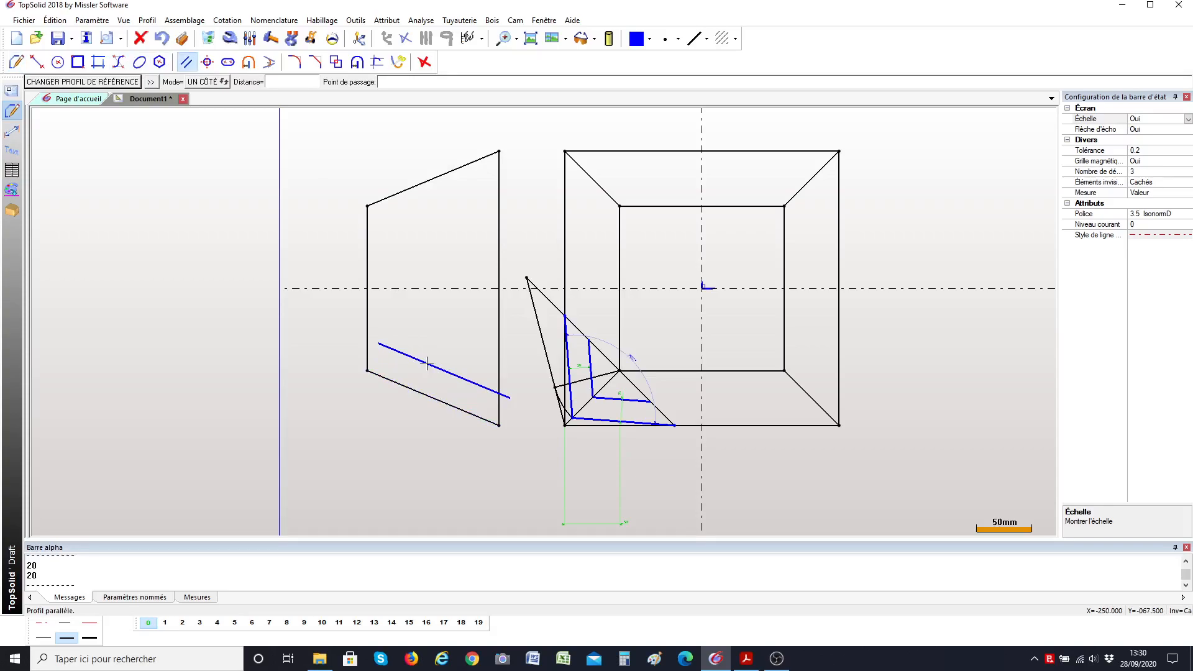
key("Return")
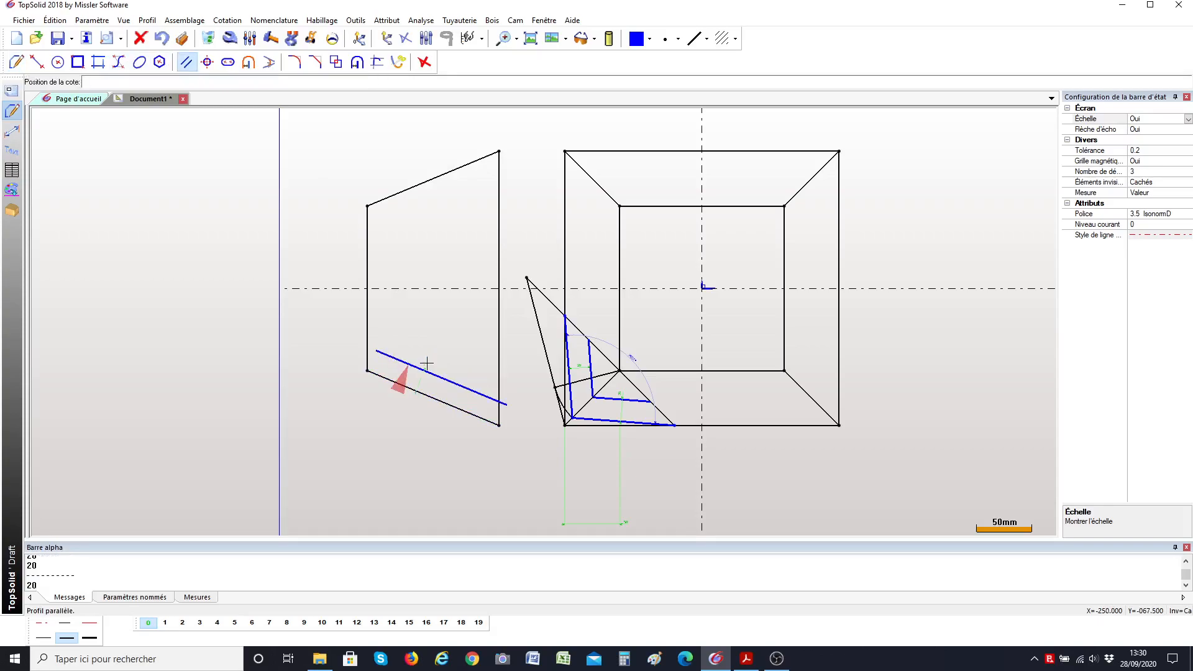
left_click(453, 342)
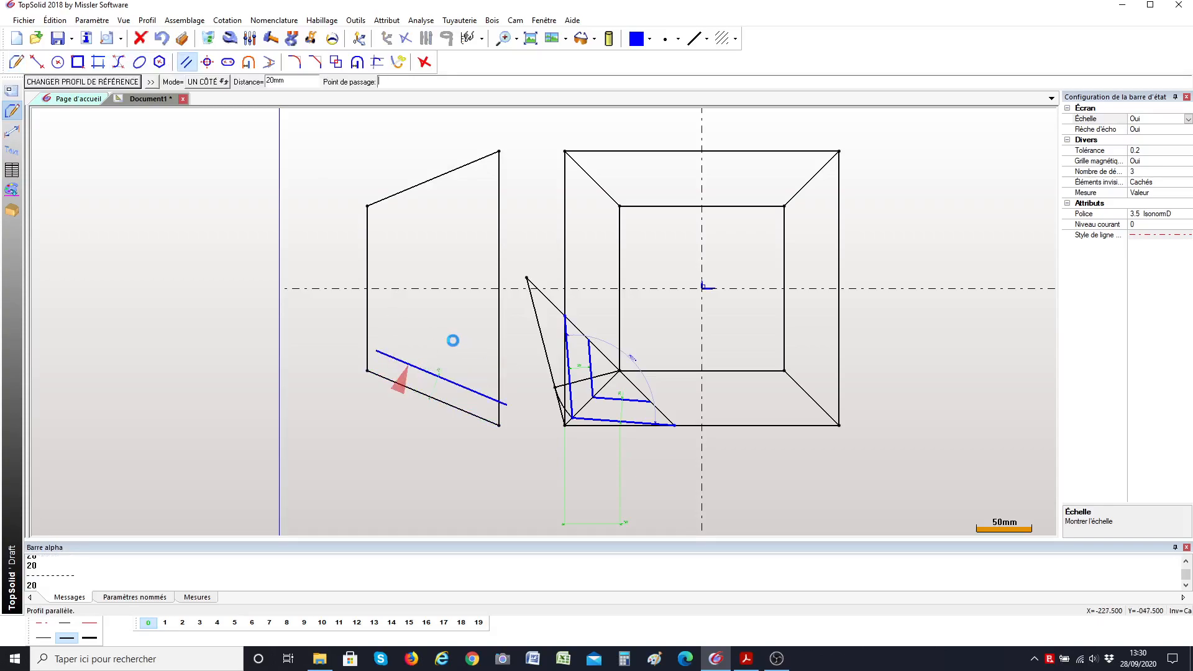
left_click(416, 185)
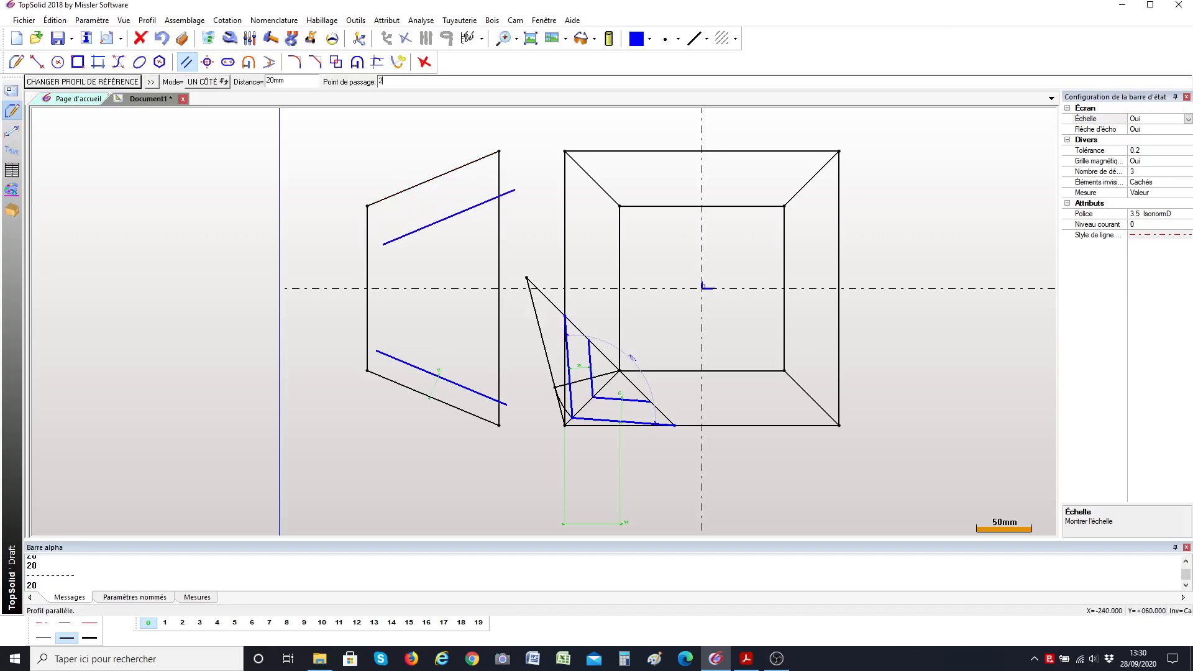
key("Return")
left_click(445, 233)
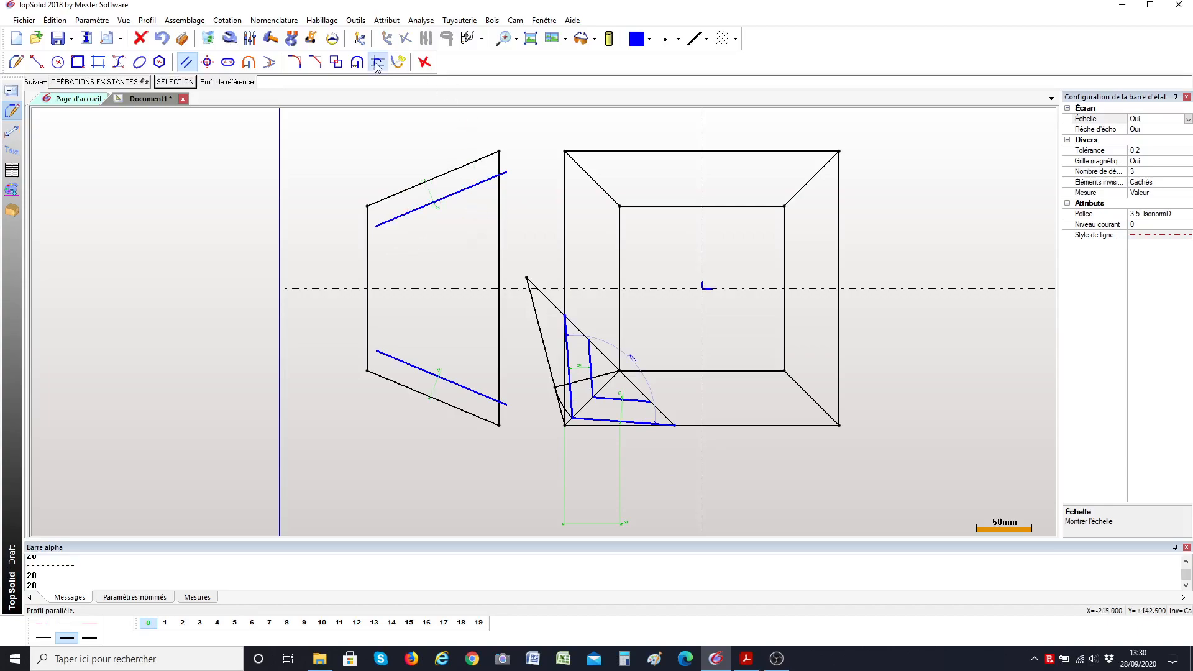
Step: Trim or extend both blue offset lines in the side view so they end on its two vertical edges
left_click(377, 62)
left_click(476, 183)
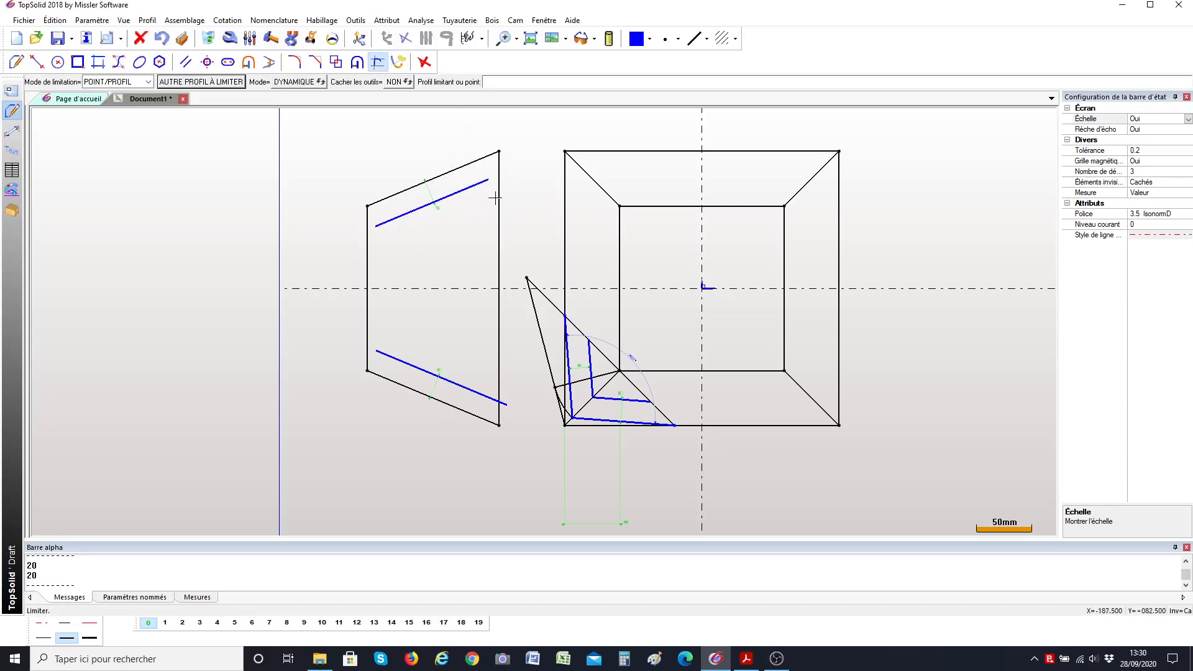
left_click(501, 198)
left_click(368, 251)
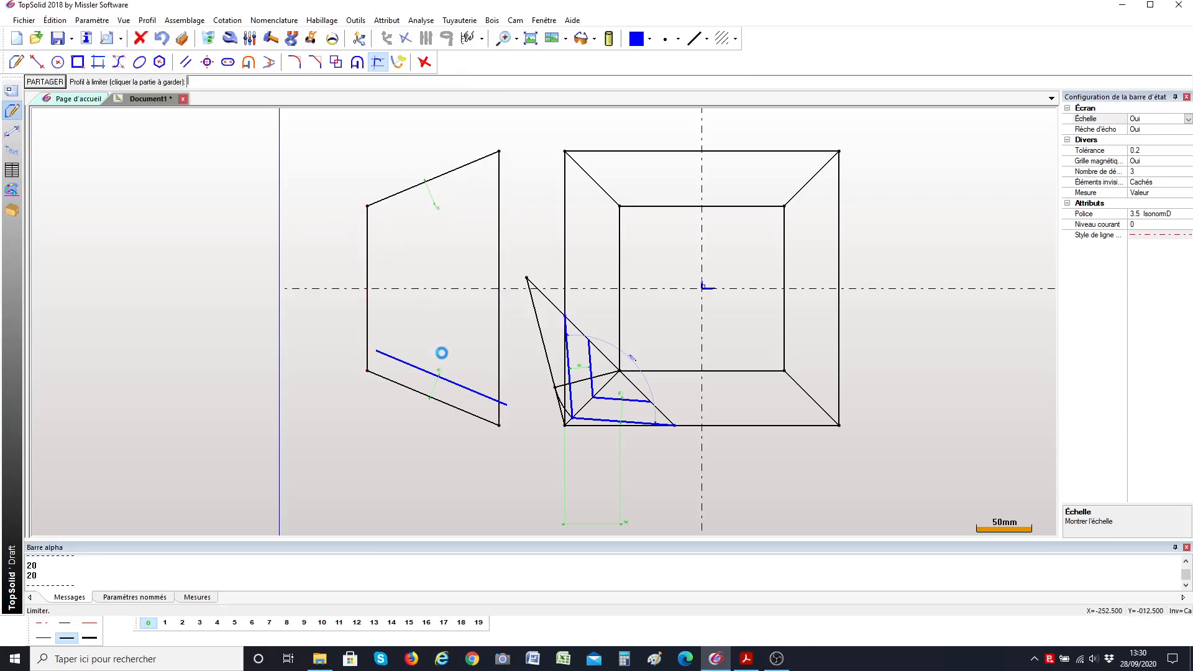
left_click(418, 369)
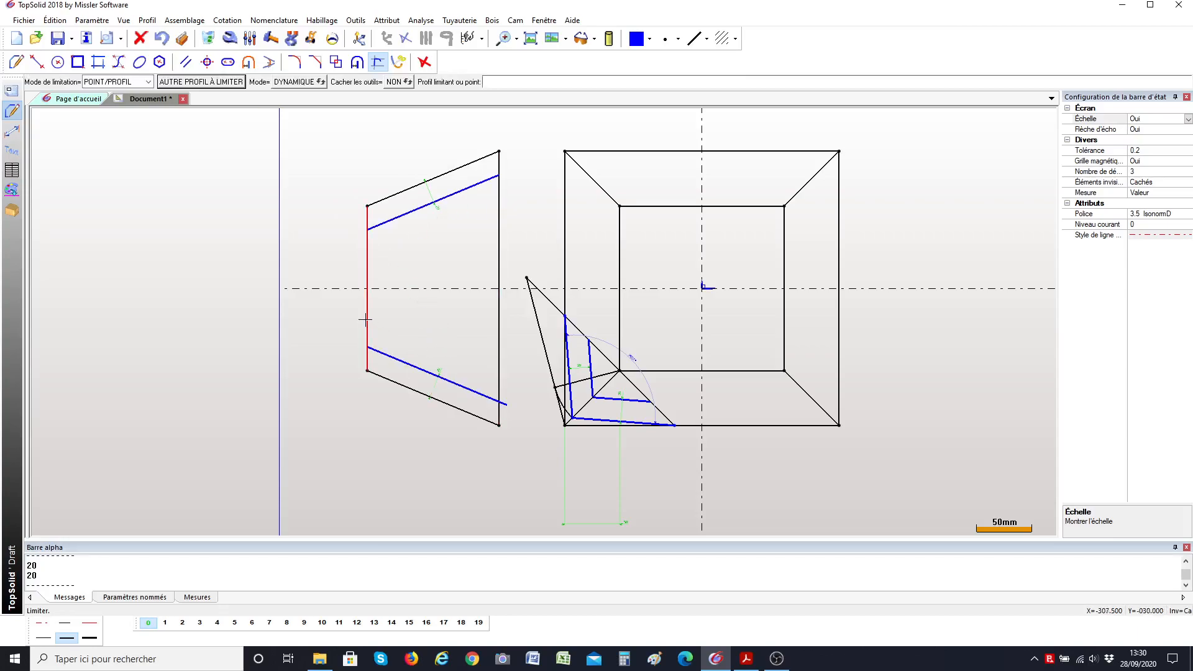
left_click(367, 322)
left_click(499, 367)
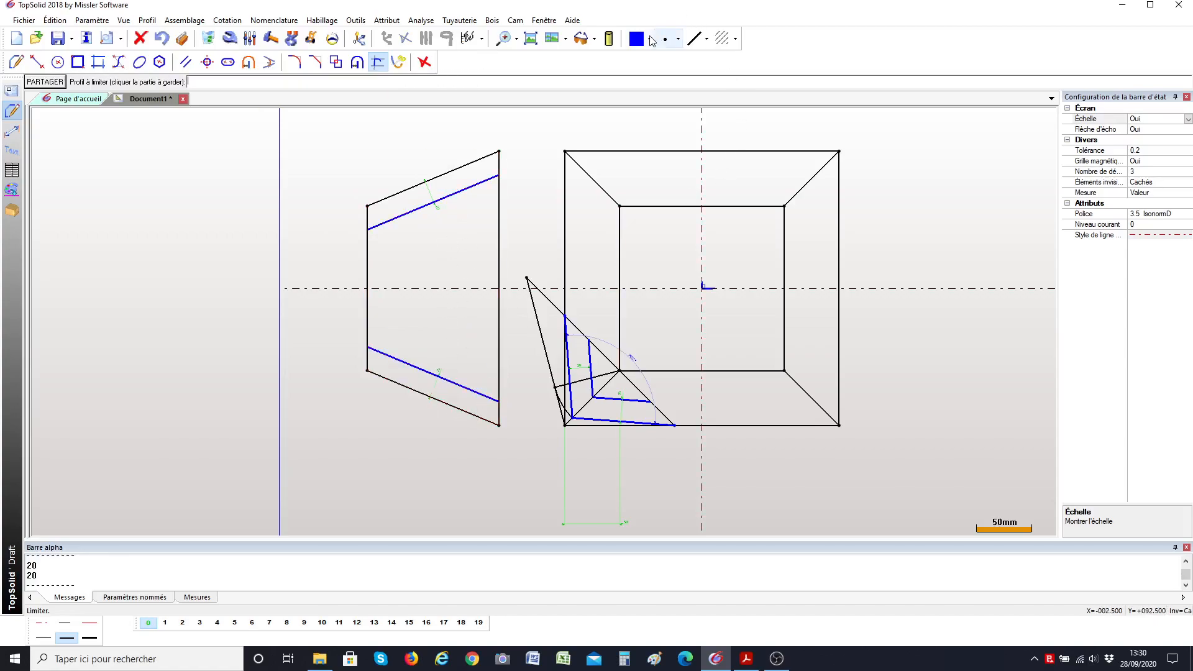
Step: Change the line style of the two blue offset lines in the side view to thin short dashes
left_click(707, 39)
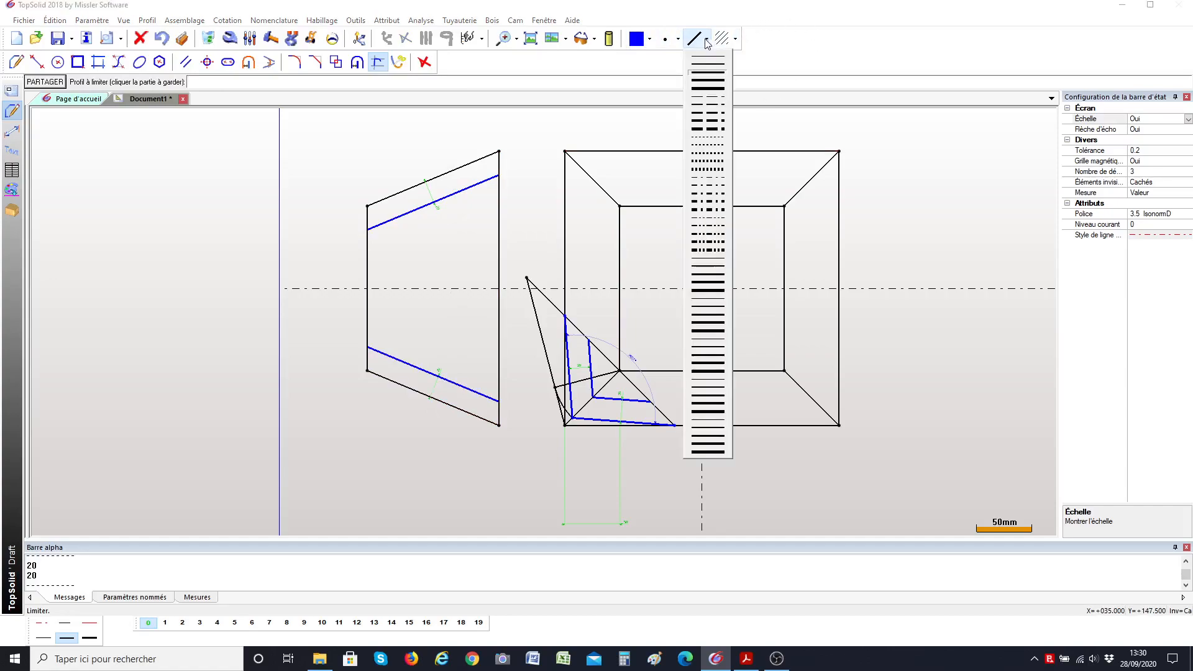
left_click(712, 147)
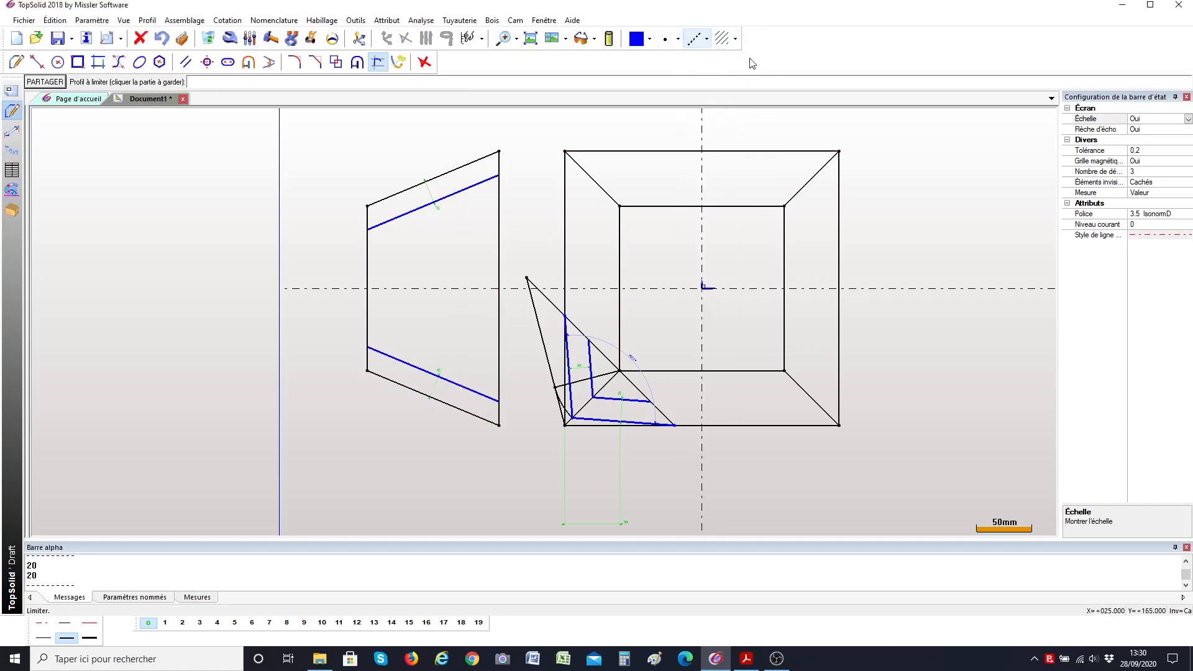
left_click(698, 33)
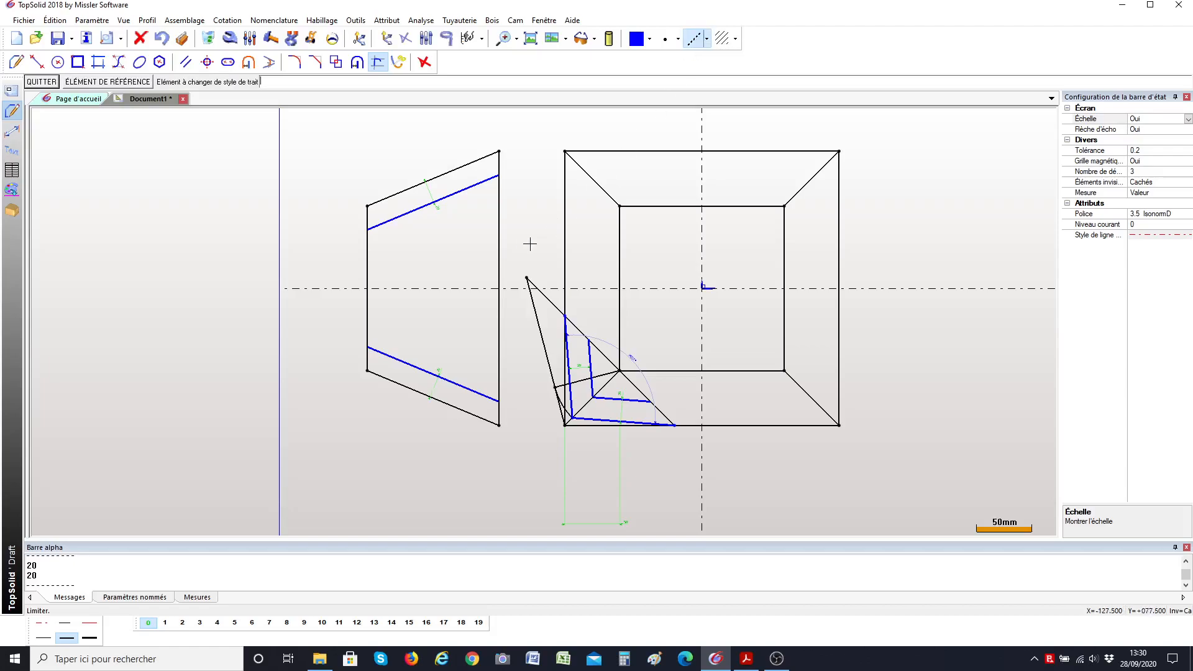
left_click(482, 185)
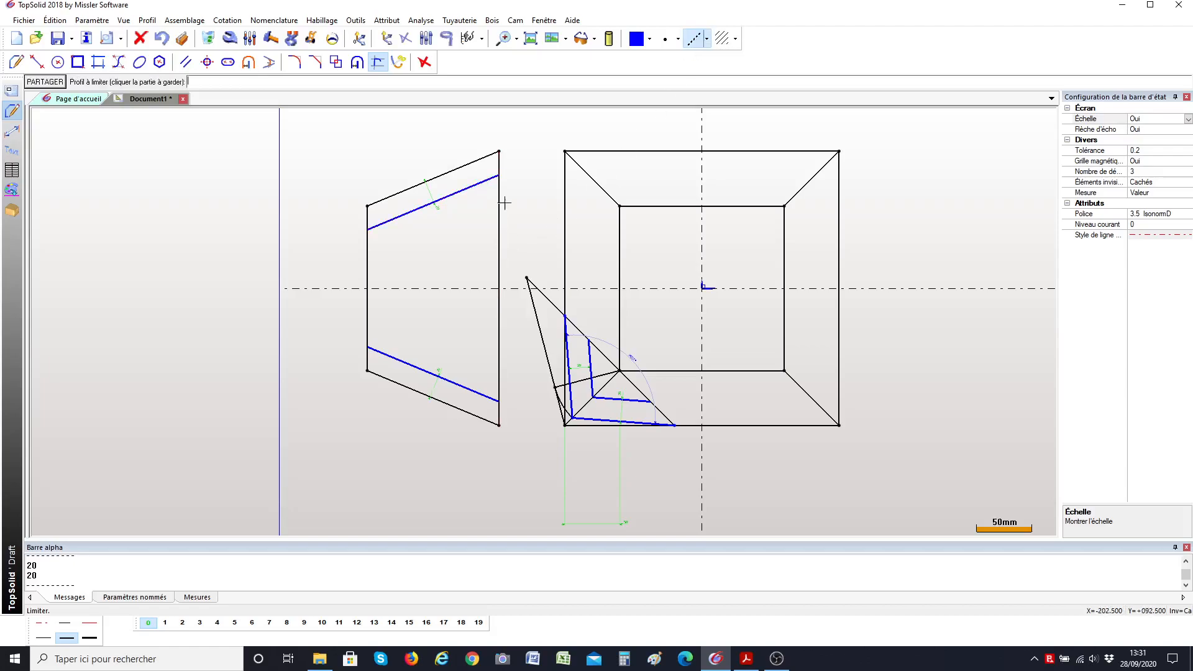
left_click(694, 38)
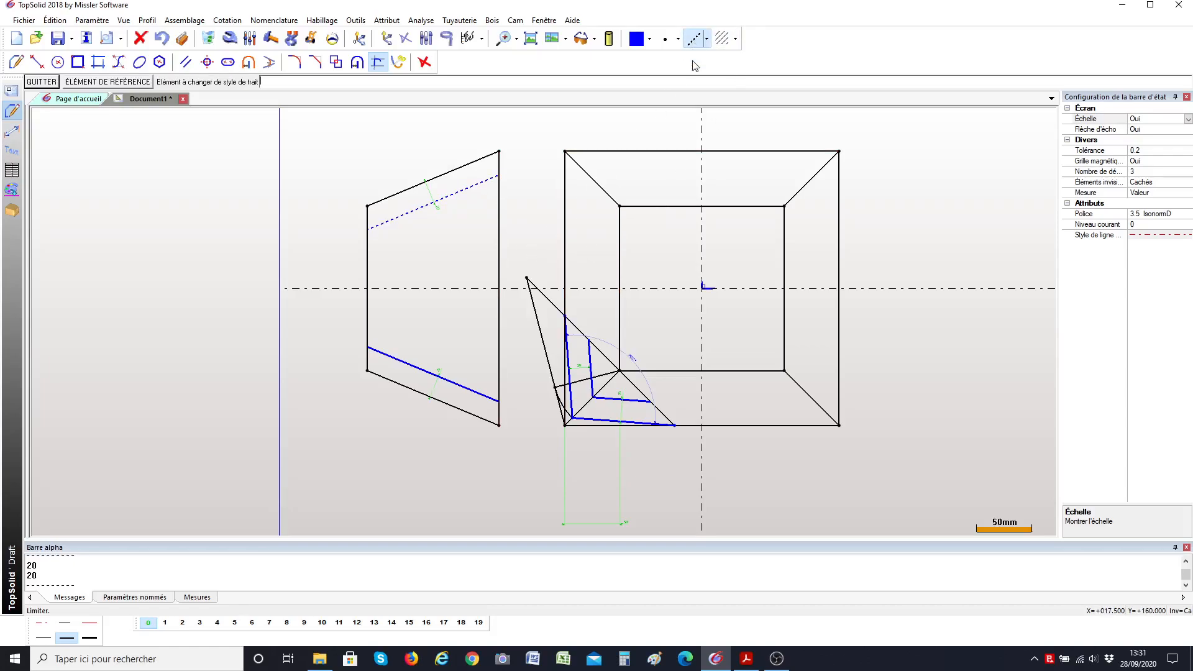
left_click(476, 392)
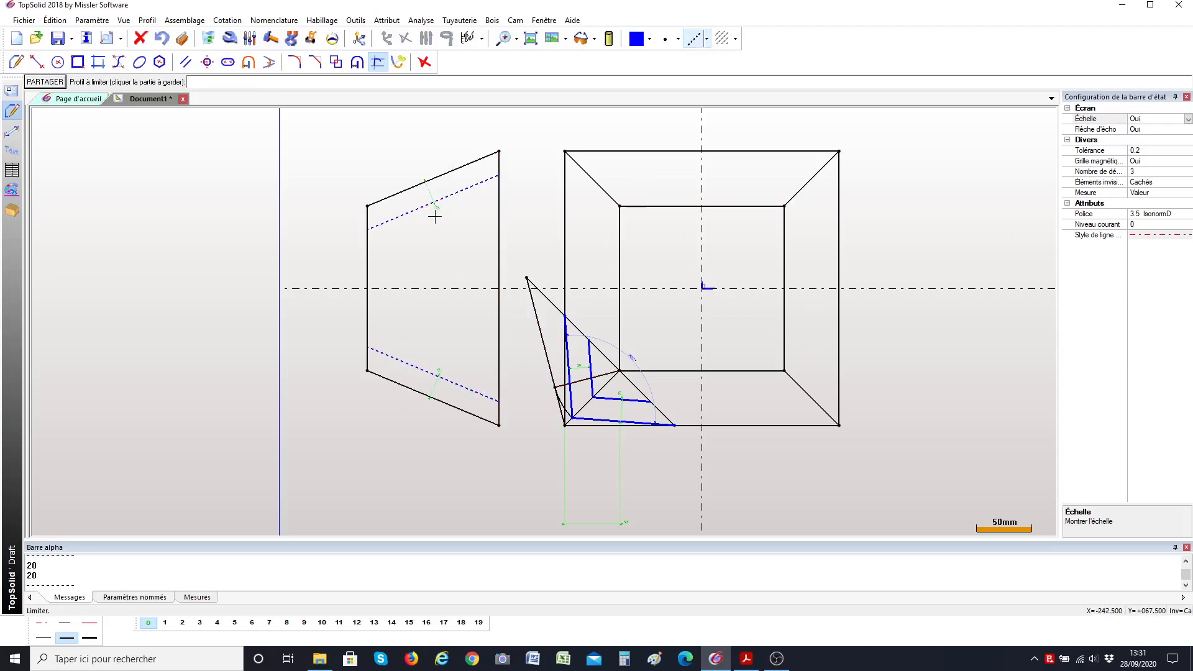
scroll(435, 215, "up", 1)
scroll(341, 266, "down", 3)
scroll(491, 272, "up", 1)
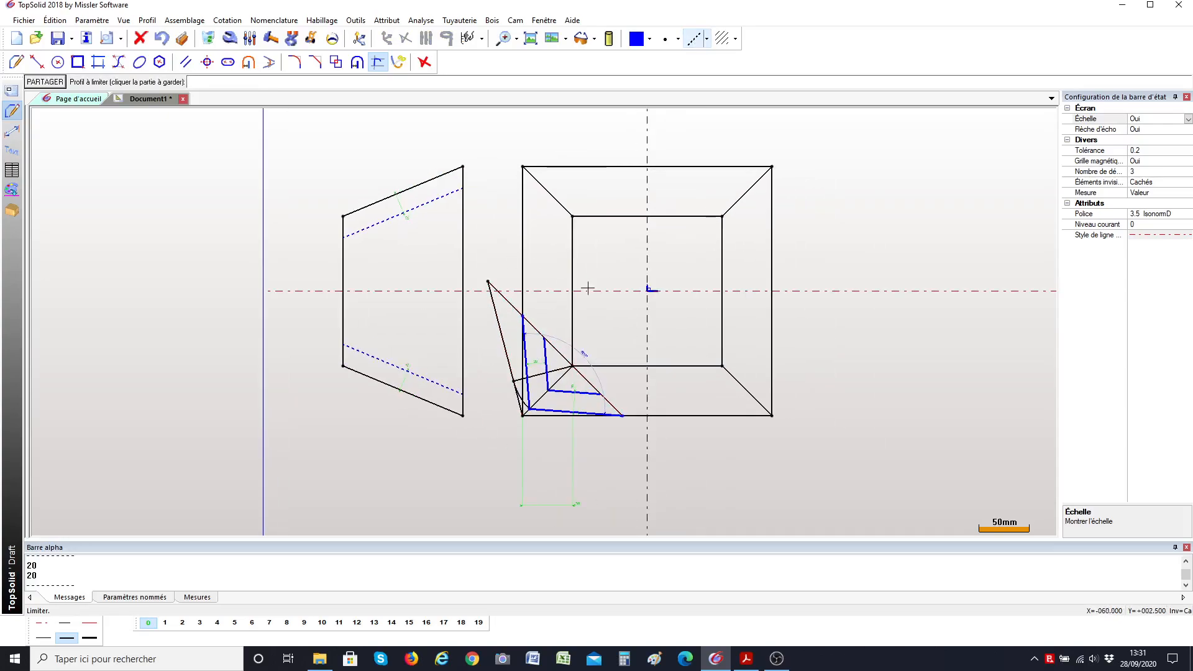